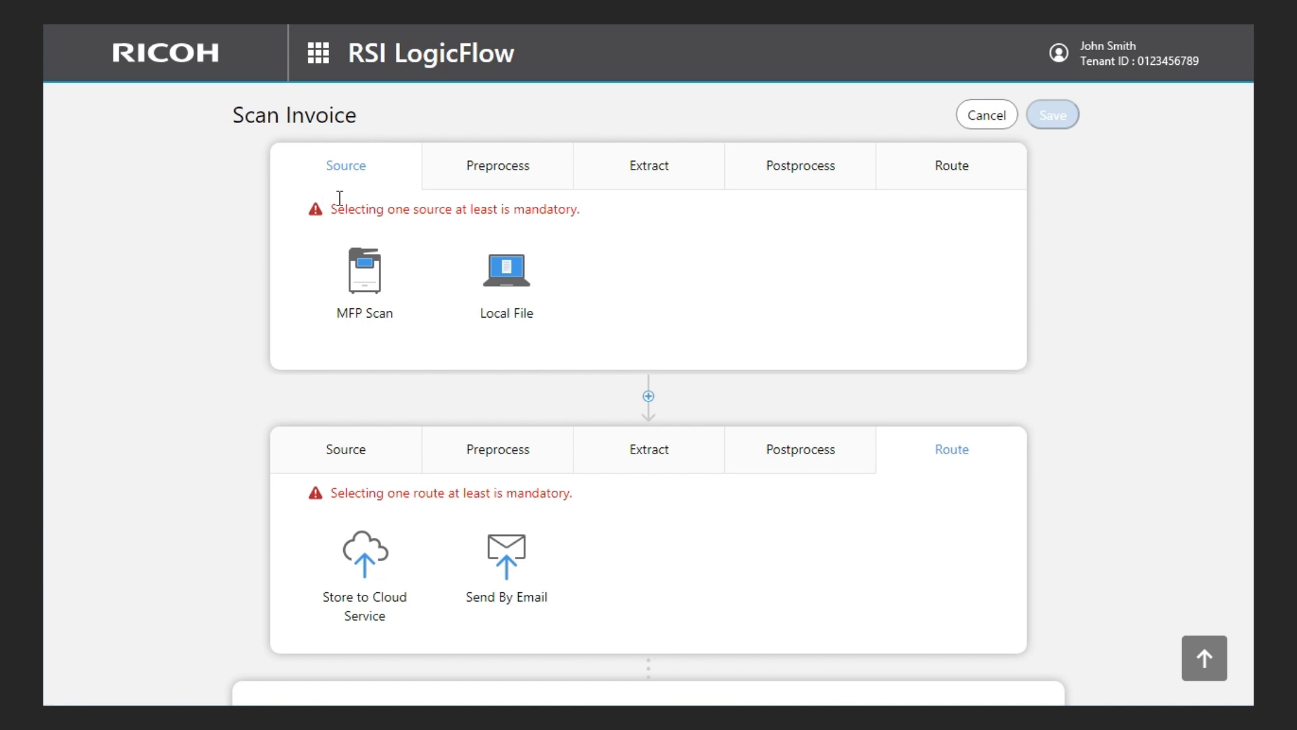
Add MFP Scan and Local File as the two sources of the Scan Invoice workflow
{"action": "left_click", "coordinate": [371, 281]}
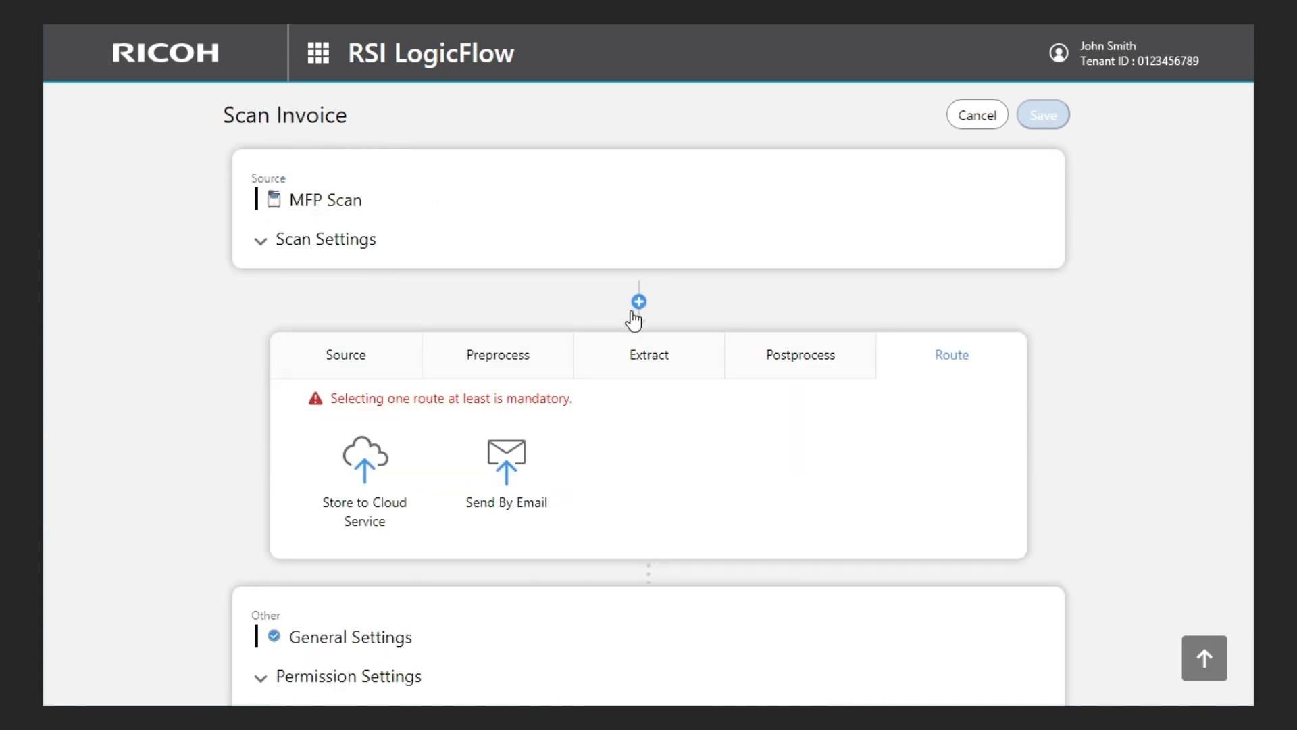
{"action": "left_click", "coordinate": [639, 302]}
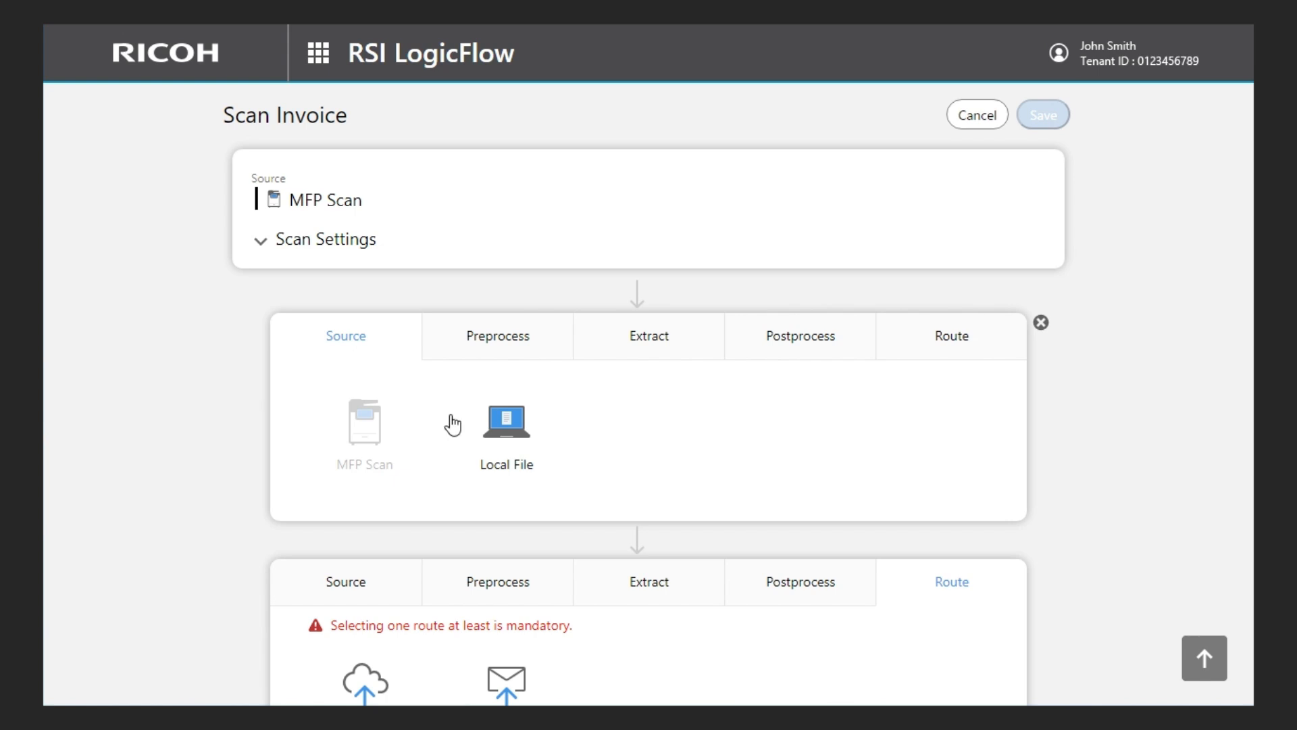
{"action": "left_click", "coordinate": [507, 422]}
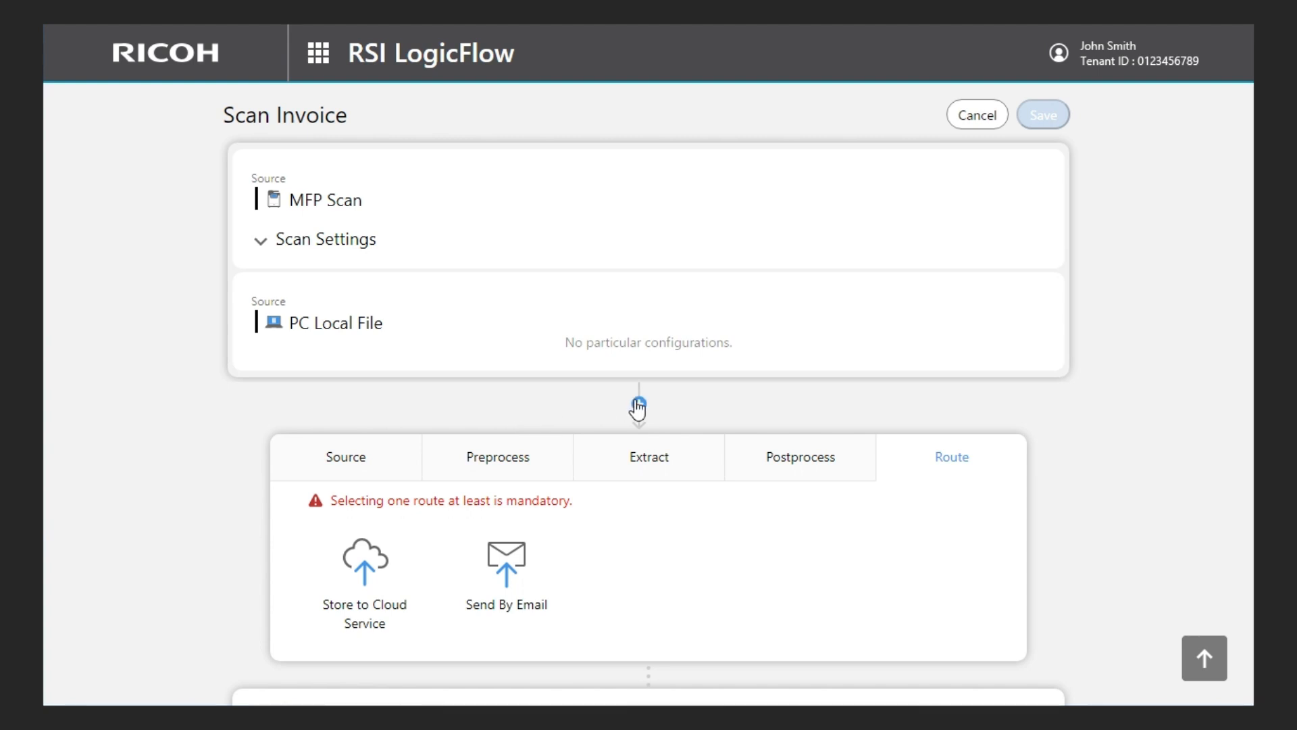
Add a Split Document preprocess after the sources and have it split by Number of Pages
{"action": "left_click", "coordinate": [638, 404]}
{"action": "left_click", "coordinate": [515, 440]}
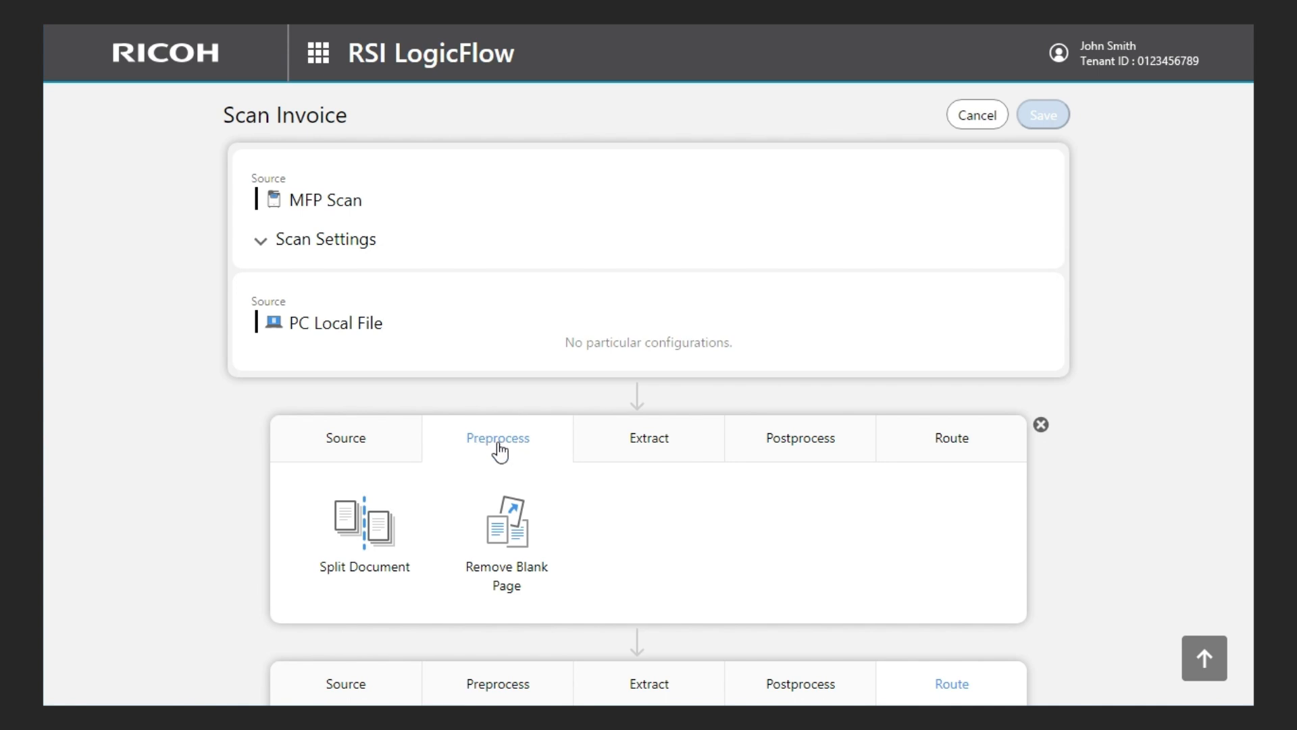
{"action": "left_click", "coordinate": [344, 530]}
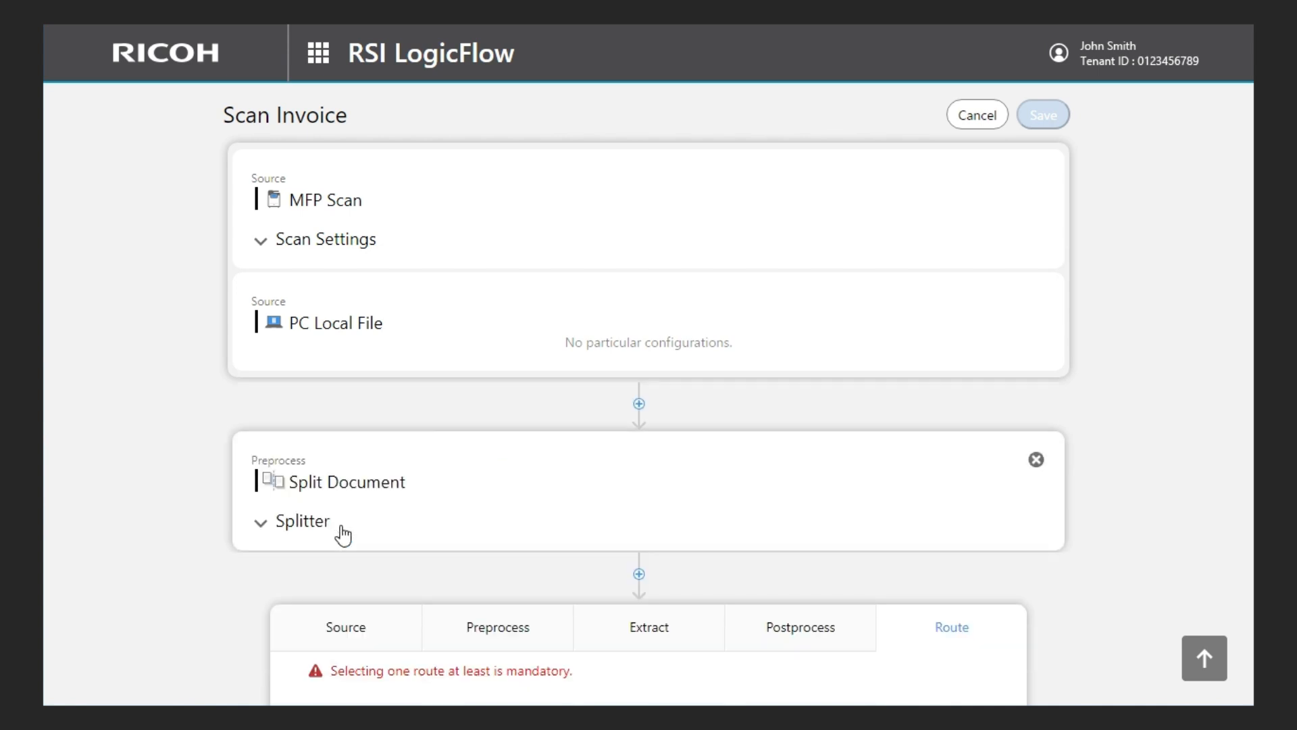
{"action": "left_click", "coordinate": [342, 531]}
{"action": "left_click", "coordinate": [580, 554]}
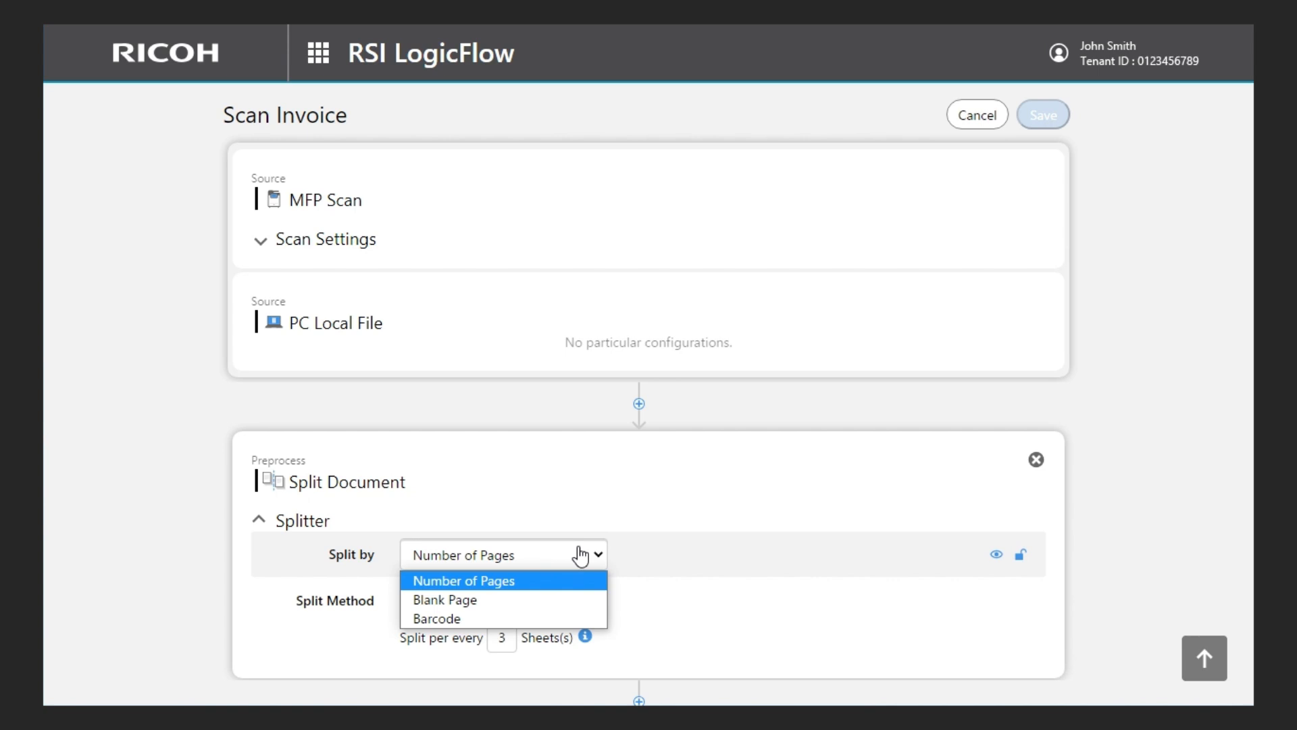
{"action": "left_click", "coordinate": [579, 554]}
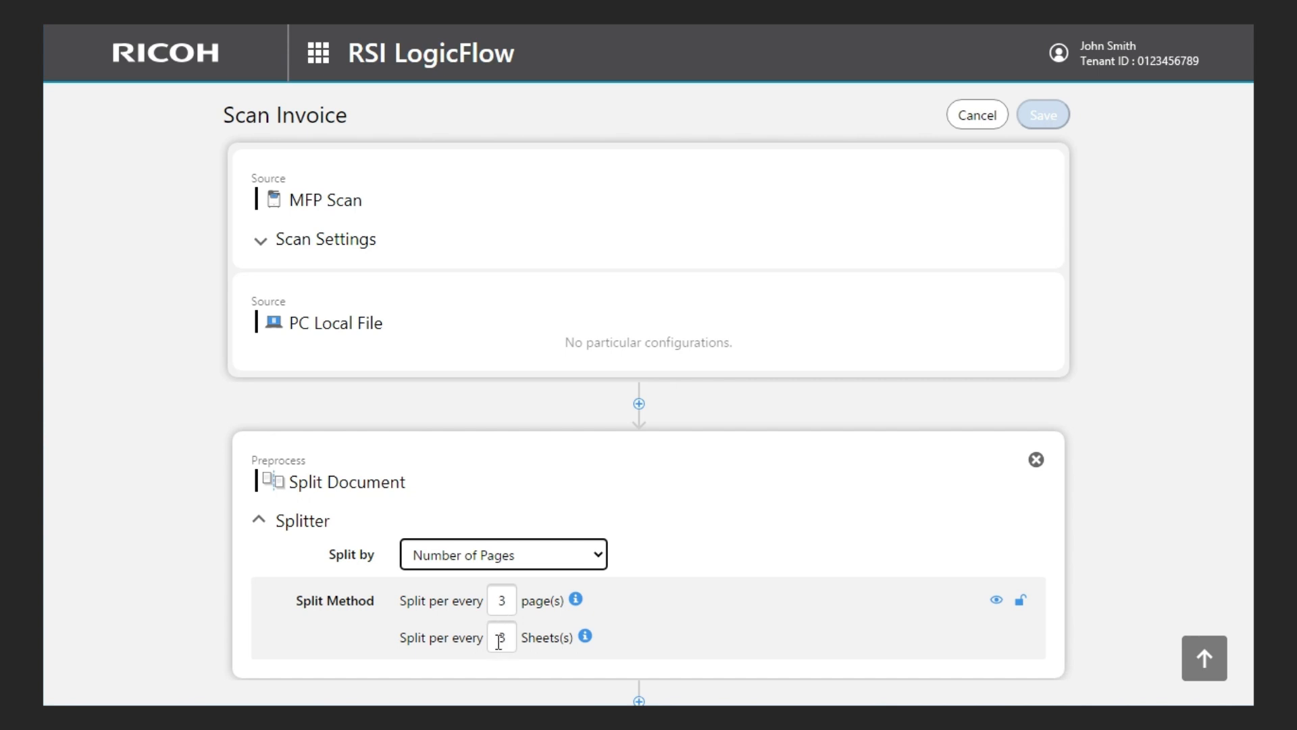
Set the split method to every 2 pages and every 2 sheets
{"action": "double_click", "coordinate": [500, 600]}
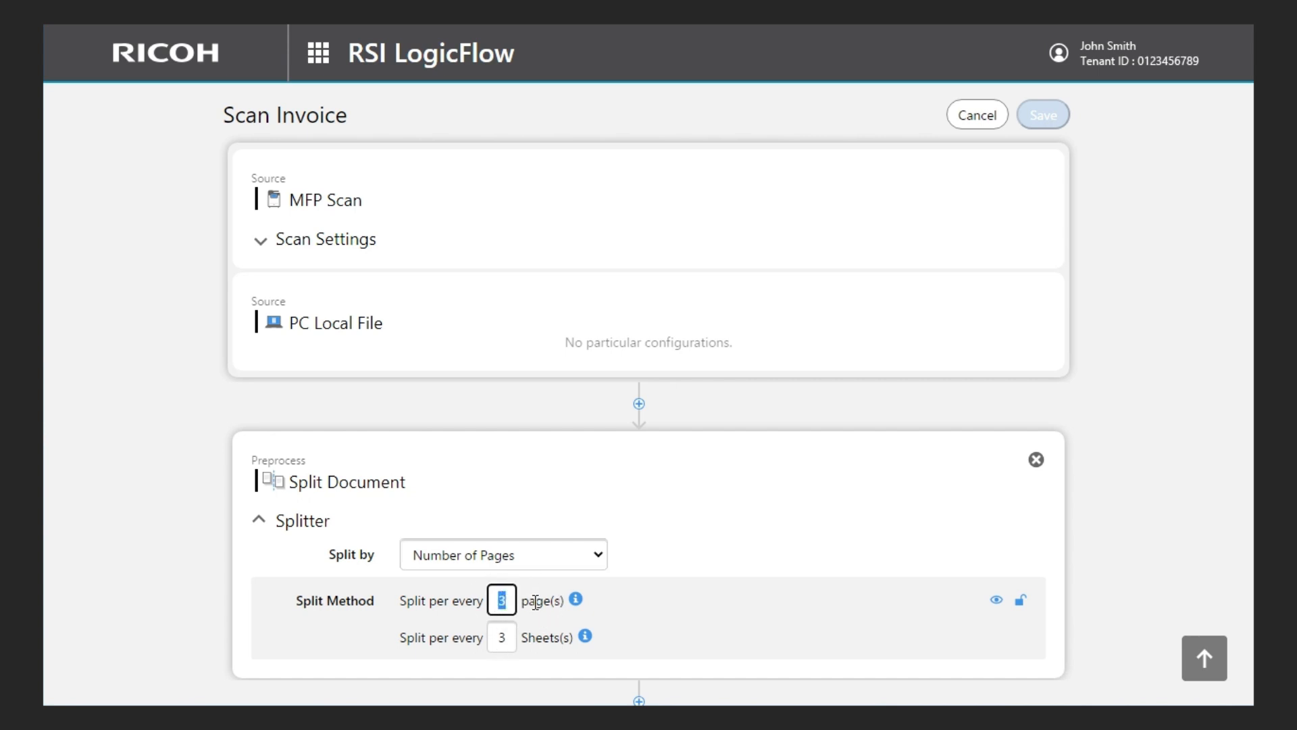
{"action": "type", "text": "2"}
{"action": "double_click", "coordinate": [502, 637]}
{"action": "type", "text": "2"}
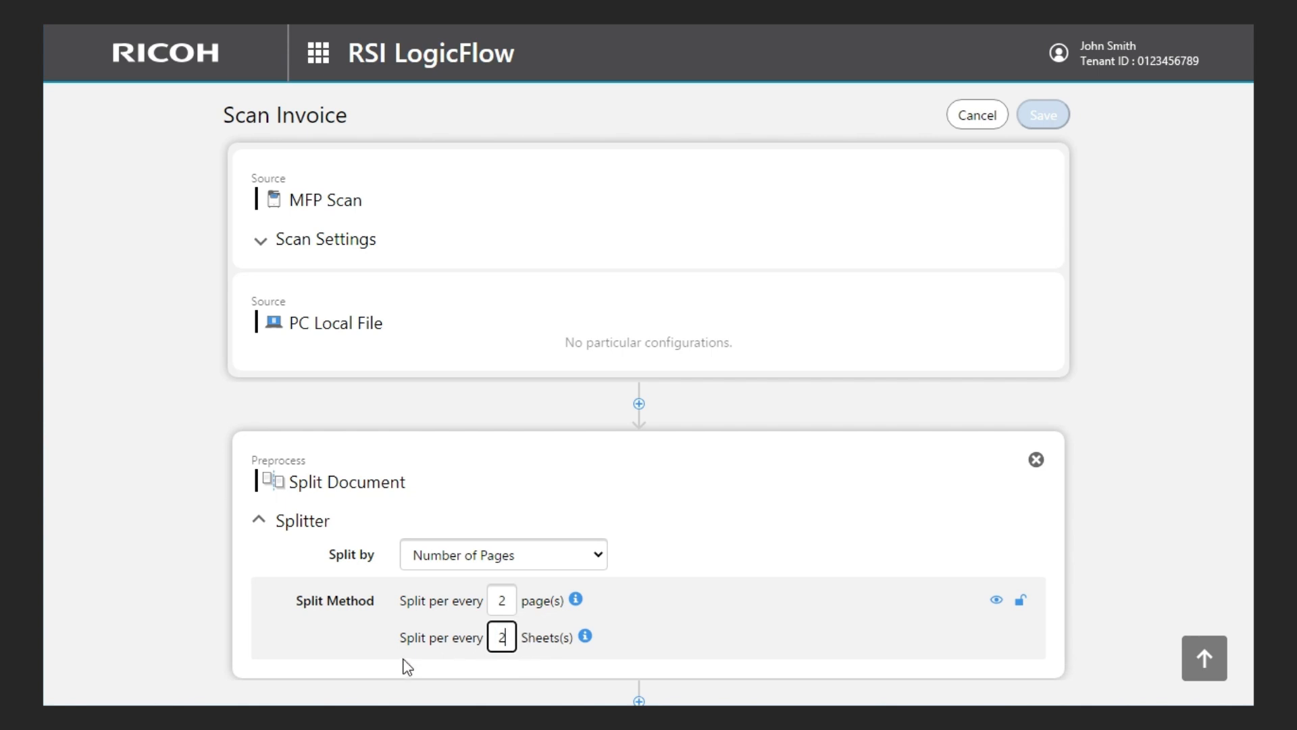
{"action": "left_click", "coordinate": [399, 680]}
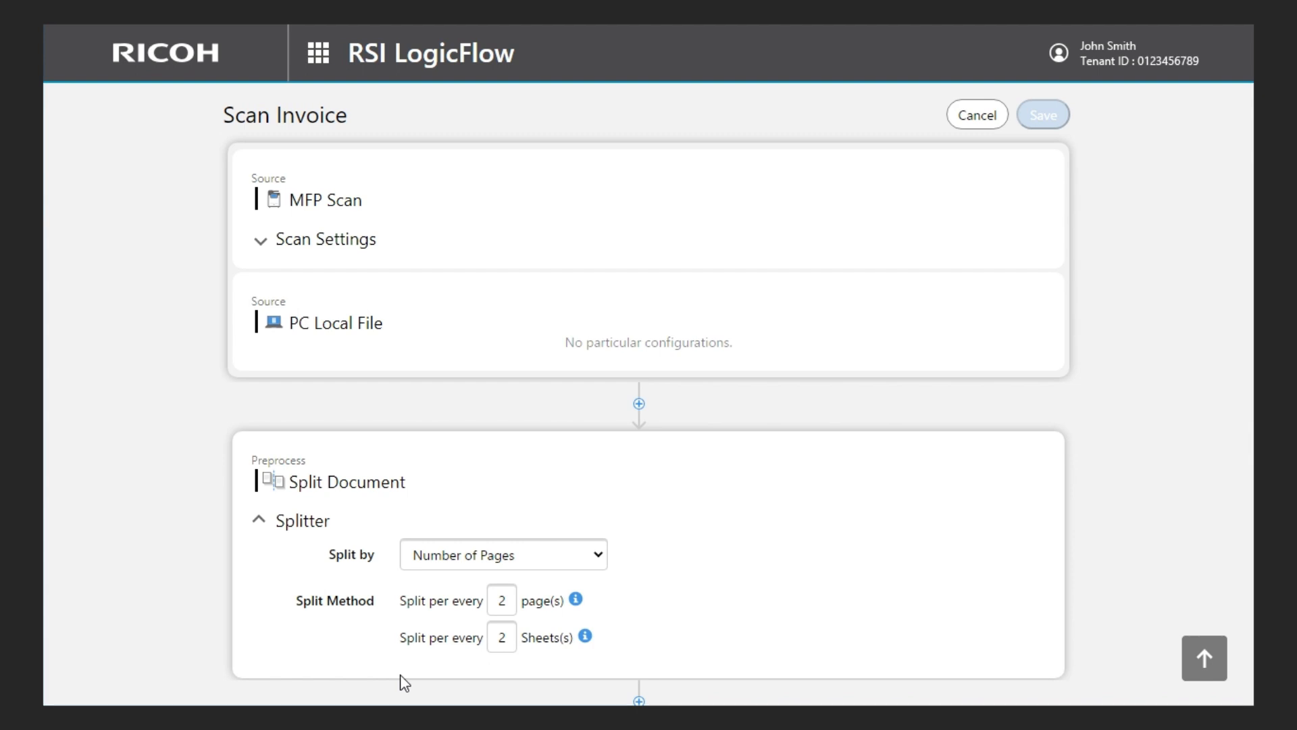
Add a Recognise Invoice Data extraction after the splitter, with English as the document language
{"action": "scroll", "coordinate": [402, 682], "scroll_direction": "down", "scroll_amount": 6}
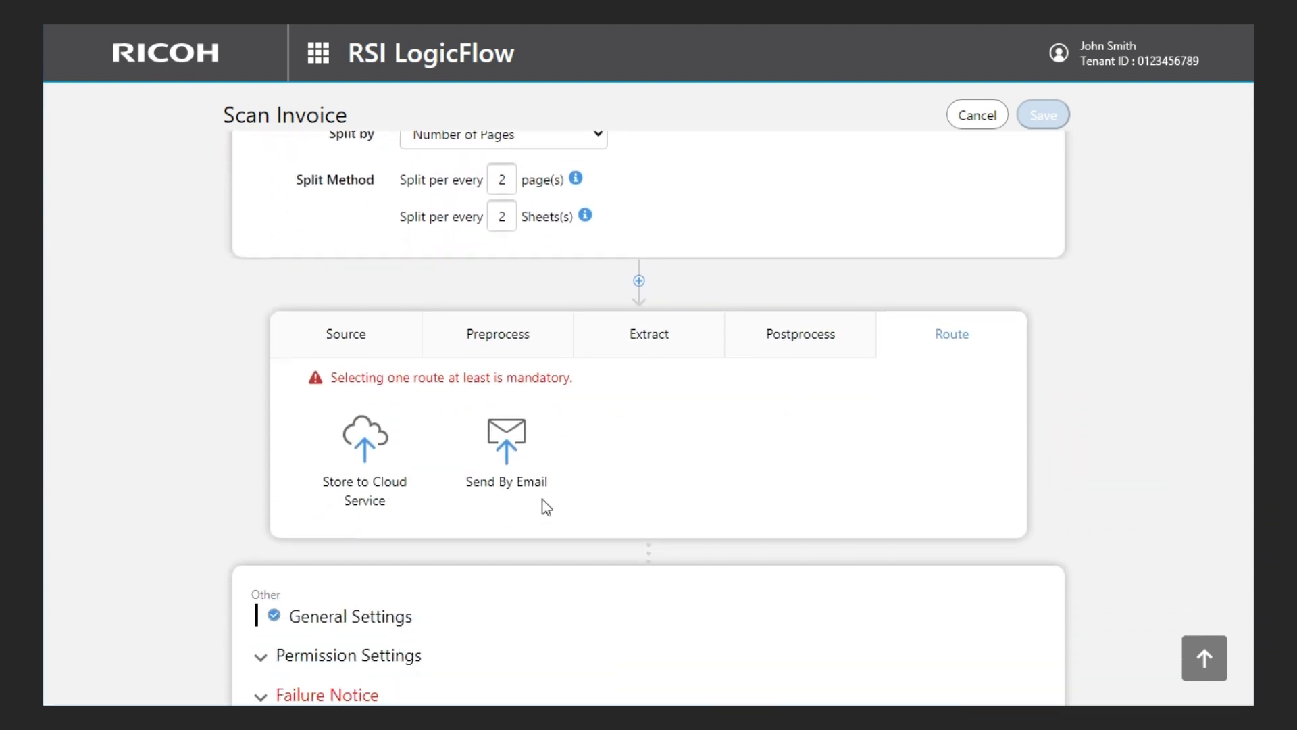
{"action": "left_click", "coordinate": [642, 282]}
{"action": "left_click", "coordinate": [615, 316]}
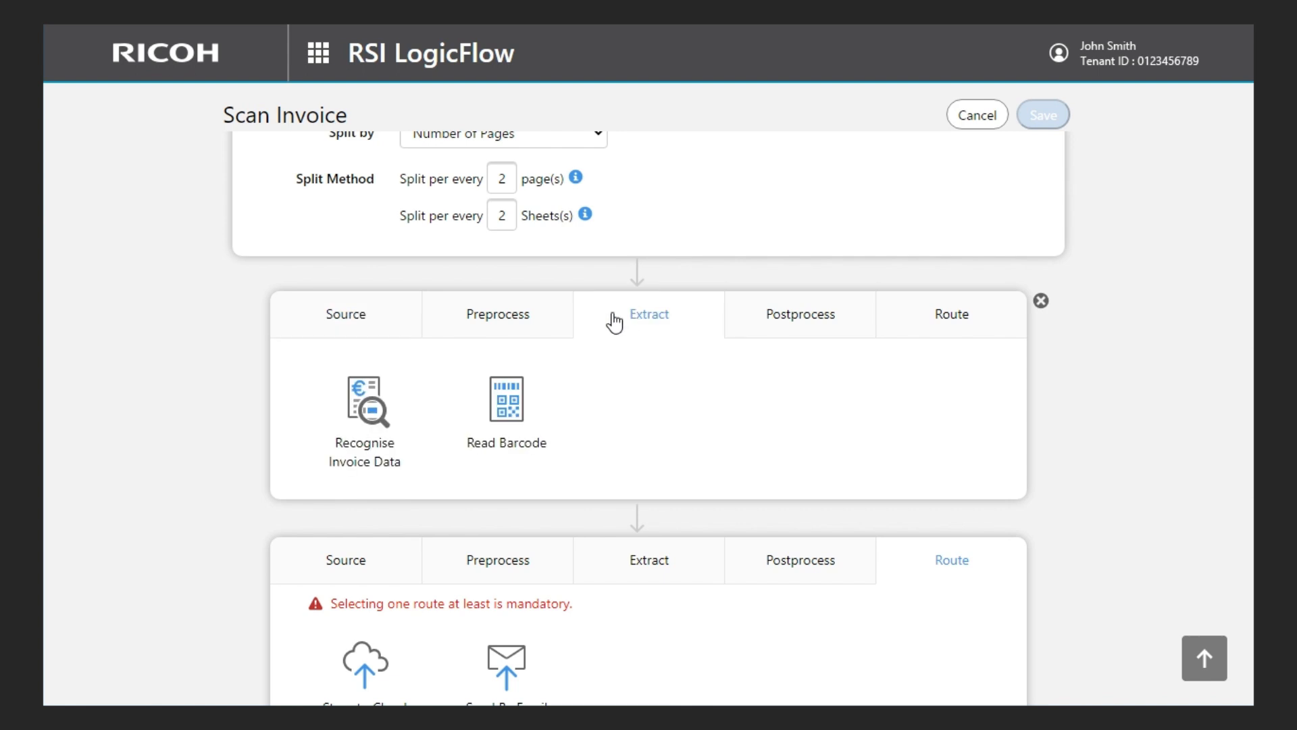
{"action": "left_click", "coordinate": [370, 425]}
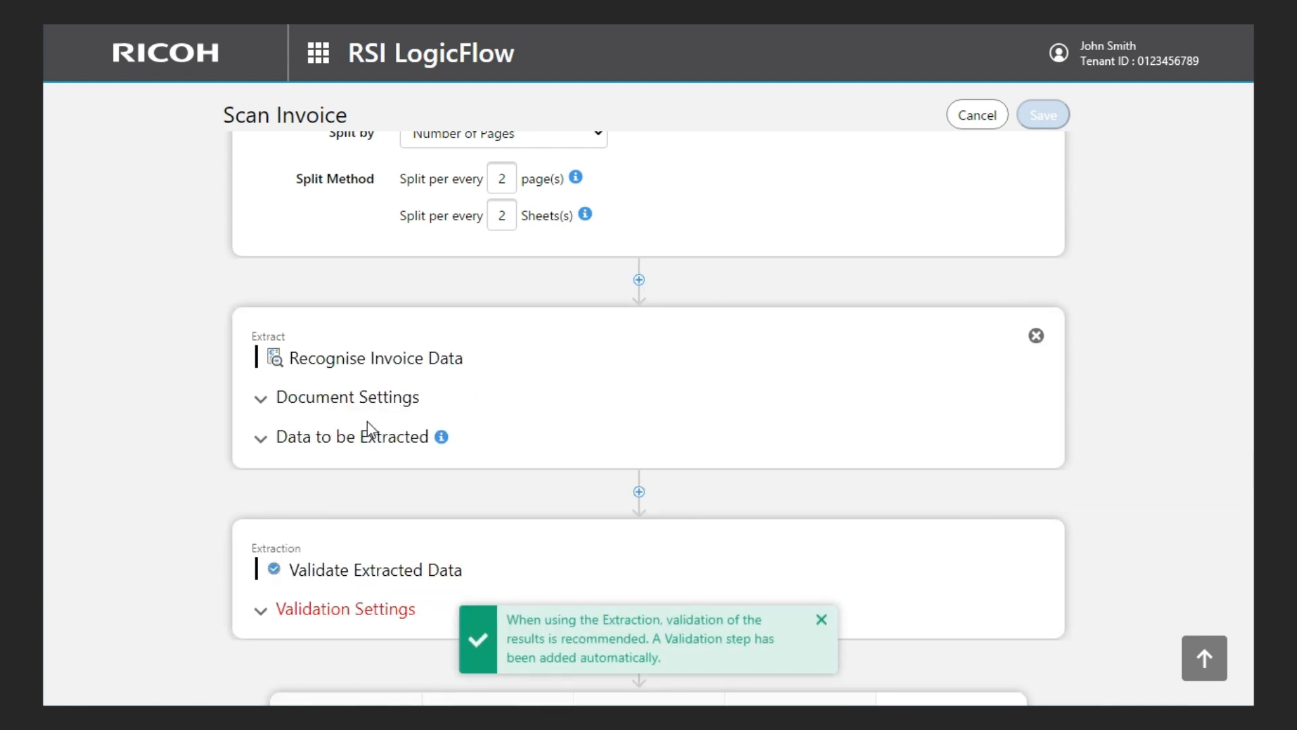
{"action": "left_click", "coordinate": [367, 397]}
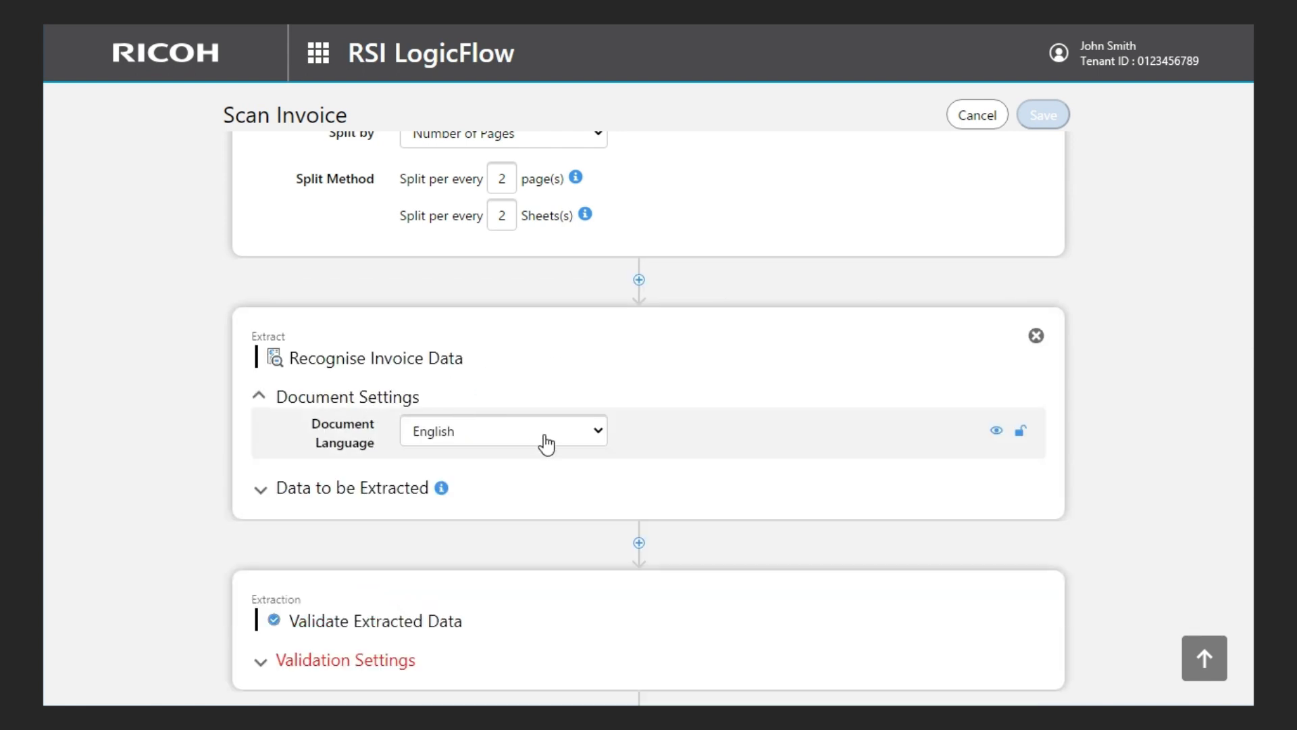
{"action": "left_click", "coordinate": [546, 444]}
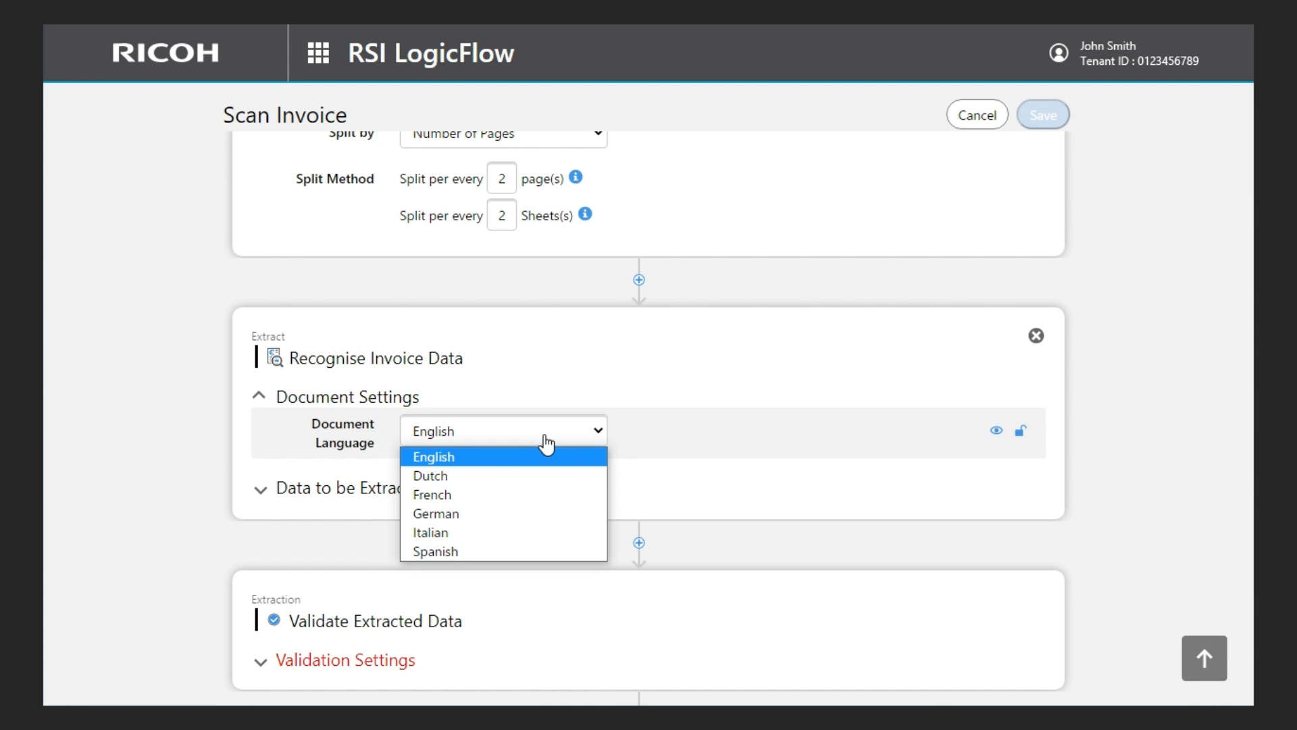
{"action": "left_click", "coordinate": [545, 445]}
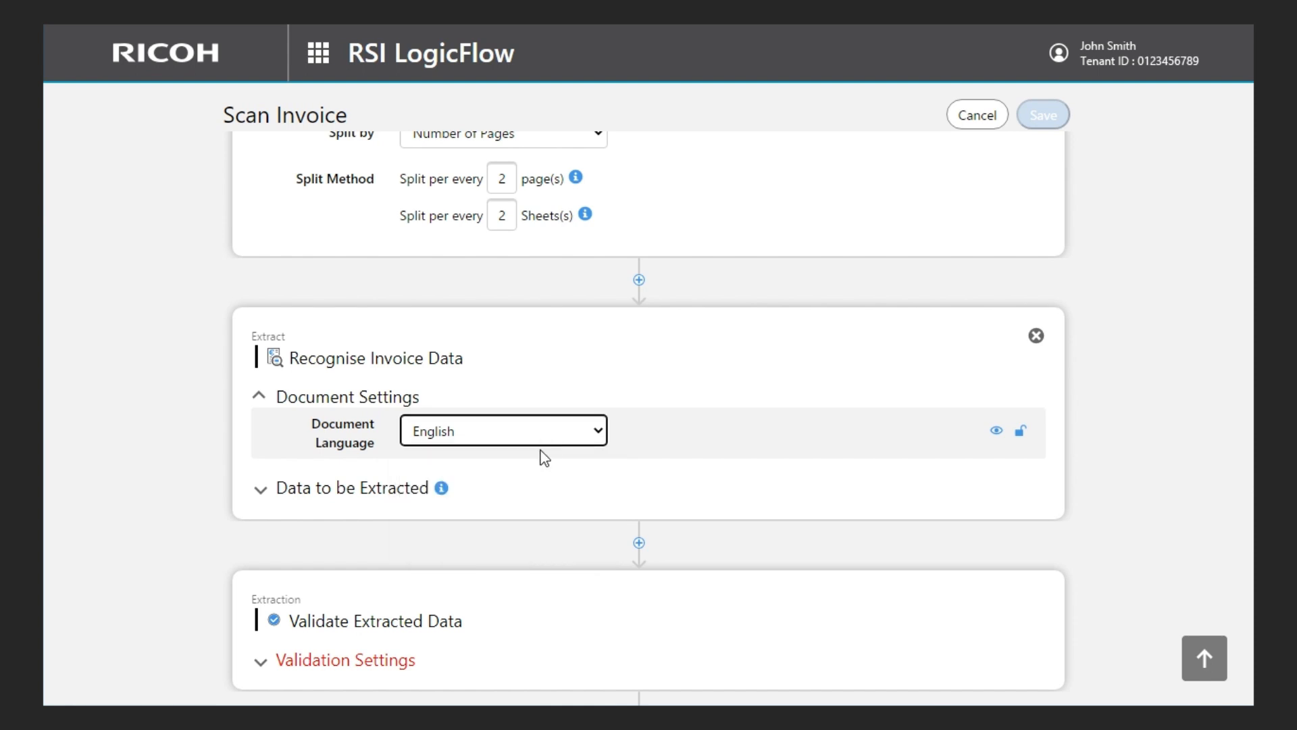
Add Customer Name as the first data item to be extracted from the invoice
{"action": "left_click", "coordinate": [375, 500]}
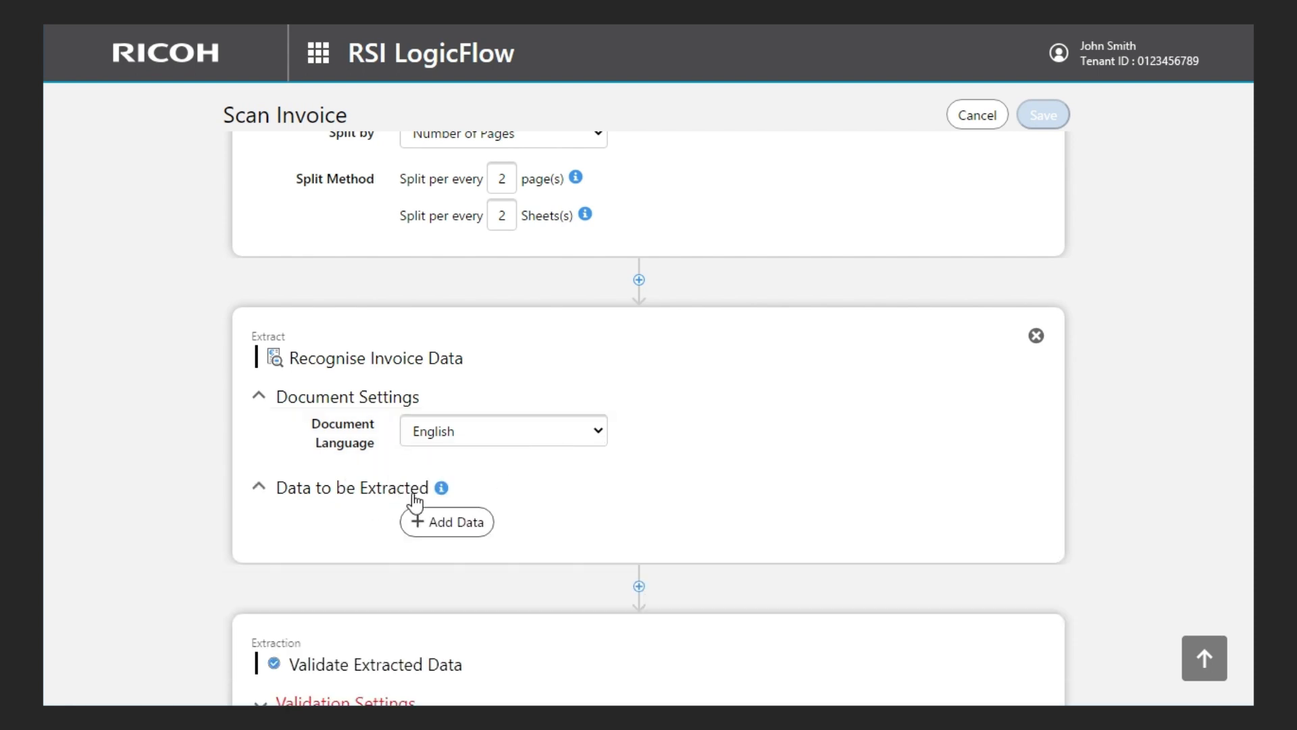
{"action": "left_click", "coordinate": [434, 522]}
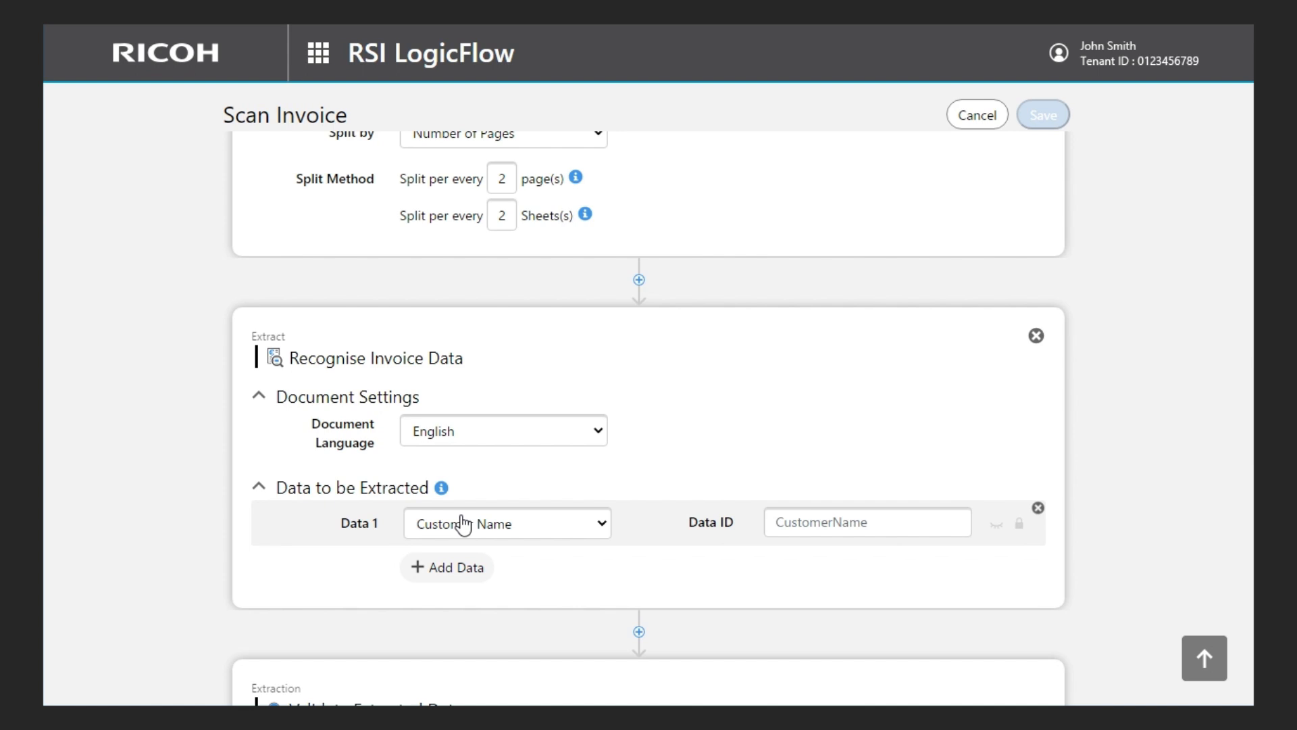
{"action": "left_click", "coordinate": [544, 524]}
{"action": "scroll", "coordinate": [554, 402], "scroll_direction": "down", "scroll_amount": 3}
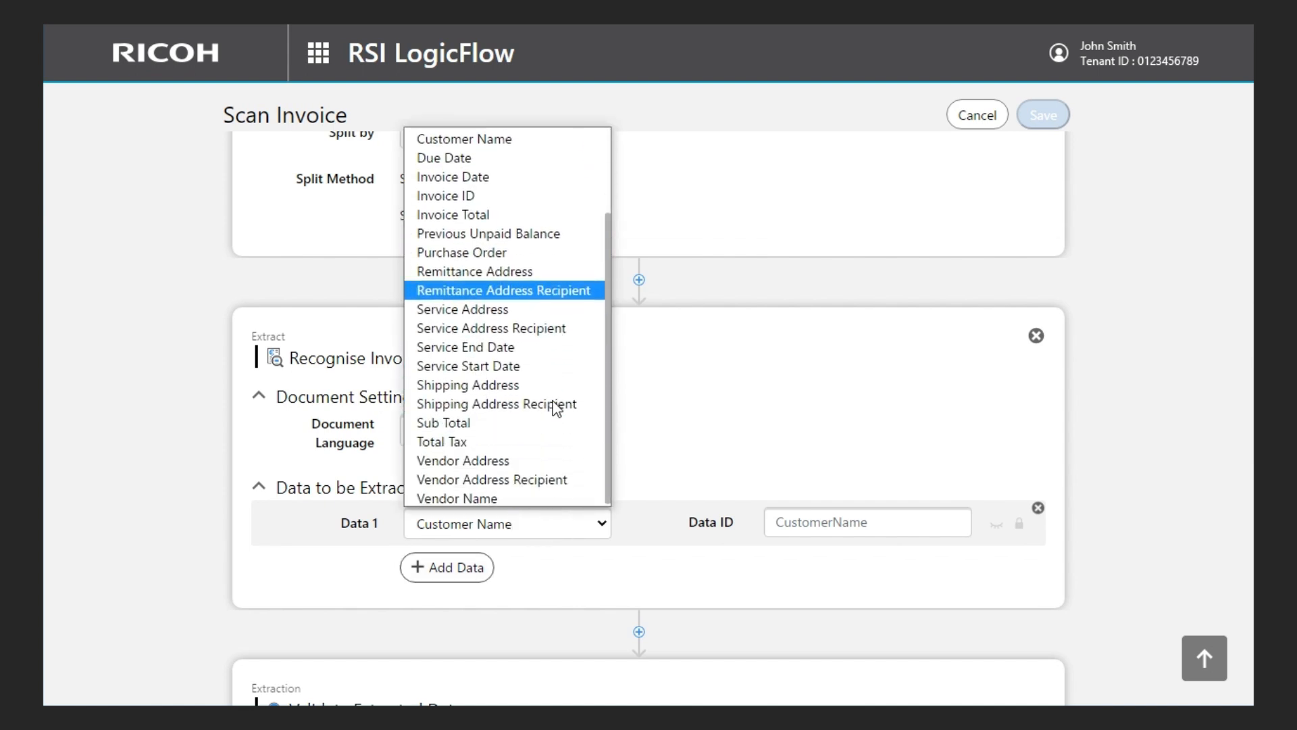
{"action": "scroll", "coordinate": [554, 402], "scroll_direction": "up", "scroll_amount": 3}
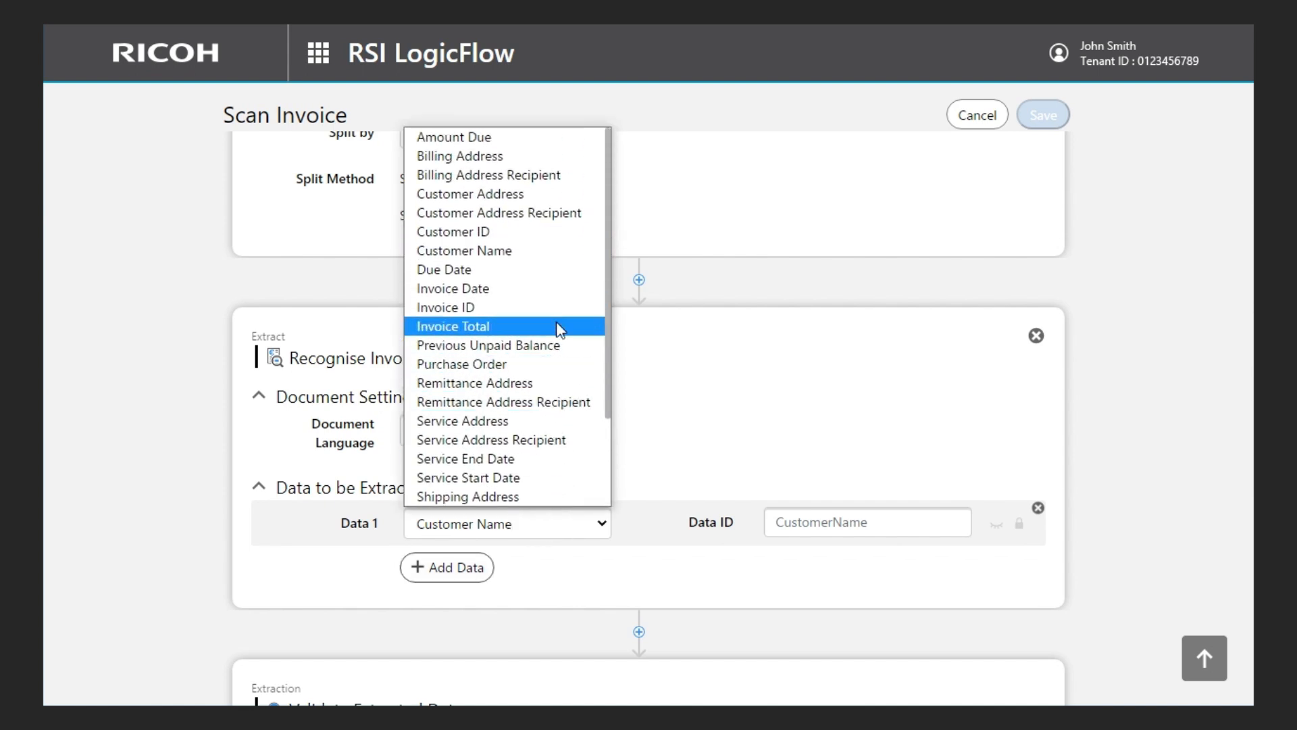
{"action": "left_click", "coordinate": [558, 250]}
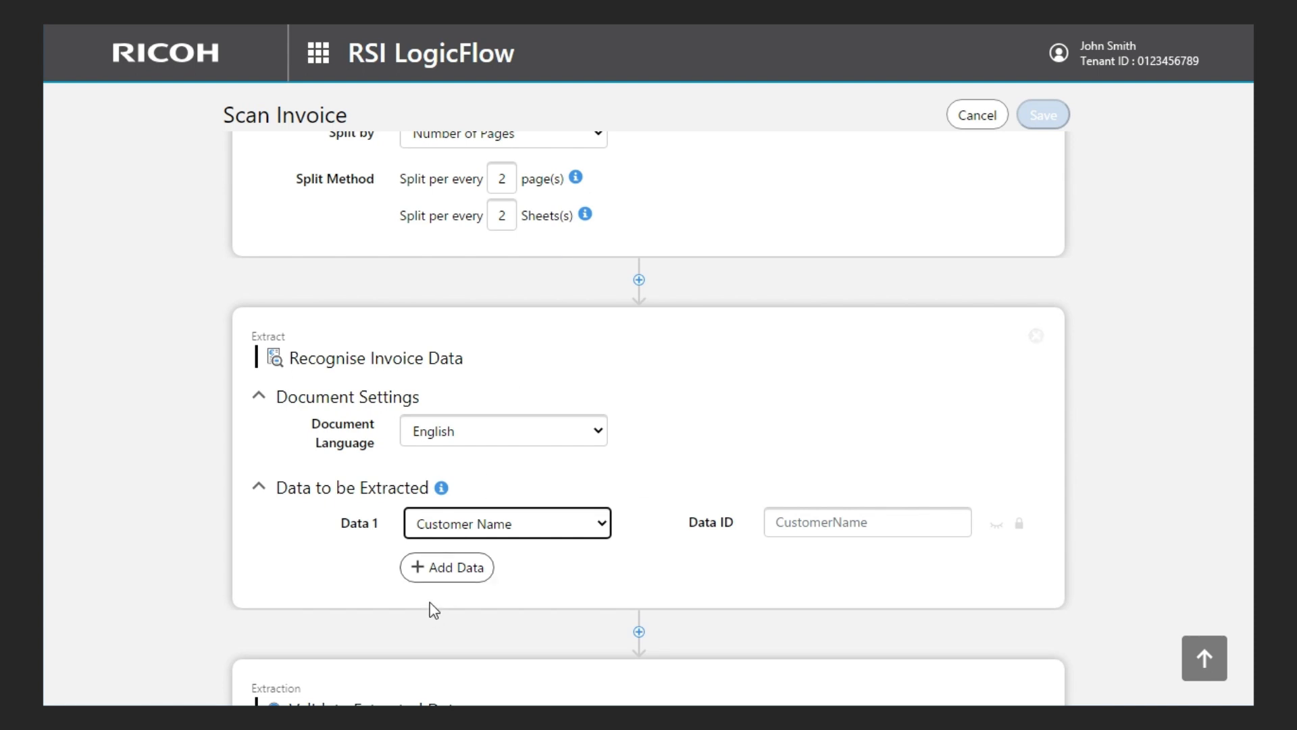
Add Invoice Date and Invoice ID as the second and third data items to be extracted
{"action": "left_click", "coordinate": [436, 572]}
{"action": "left_click", "coordinate": [489, 571]}
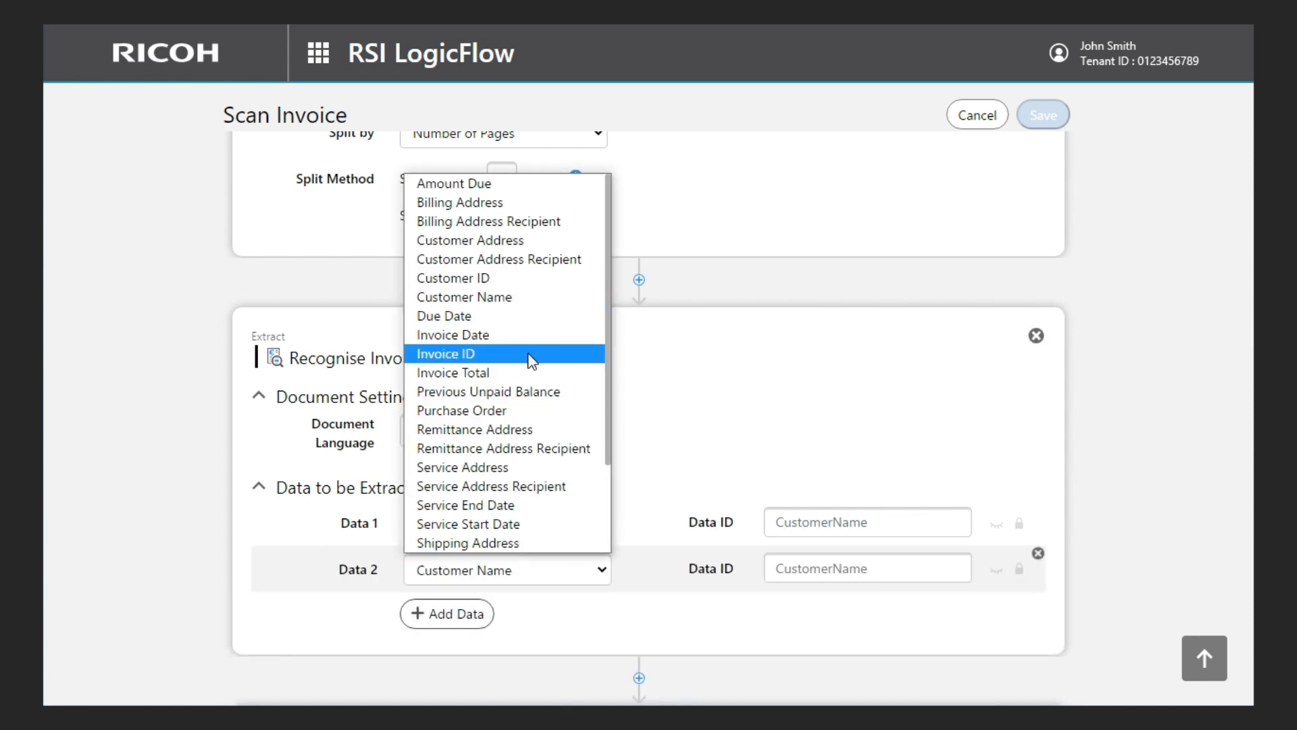
{"action": "left_click", "coordinate": [528, 335]}
{"action": "left_click", "coordinate": [443, 627]}
{"action": "left_click", "coordinate": [501, 614]}
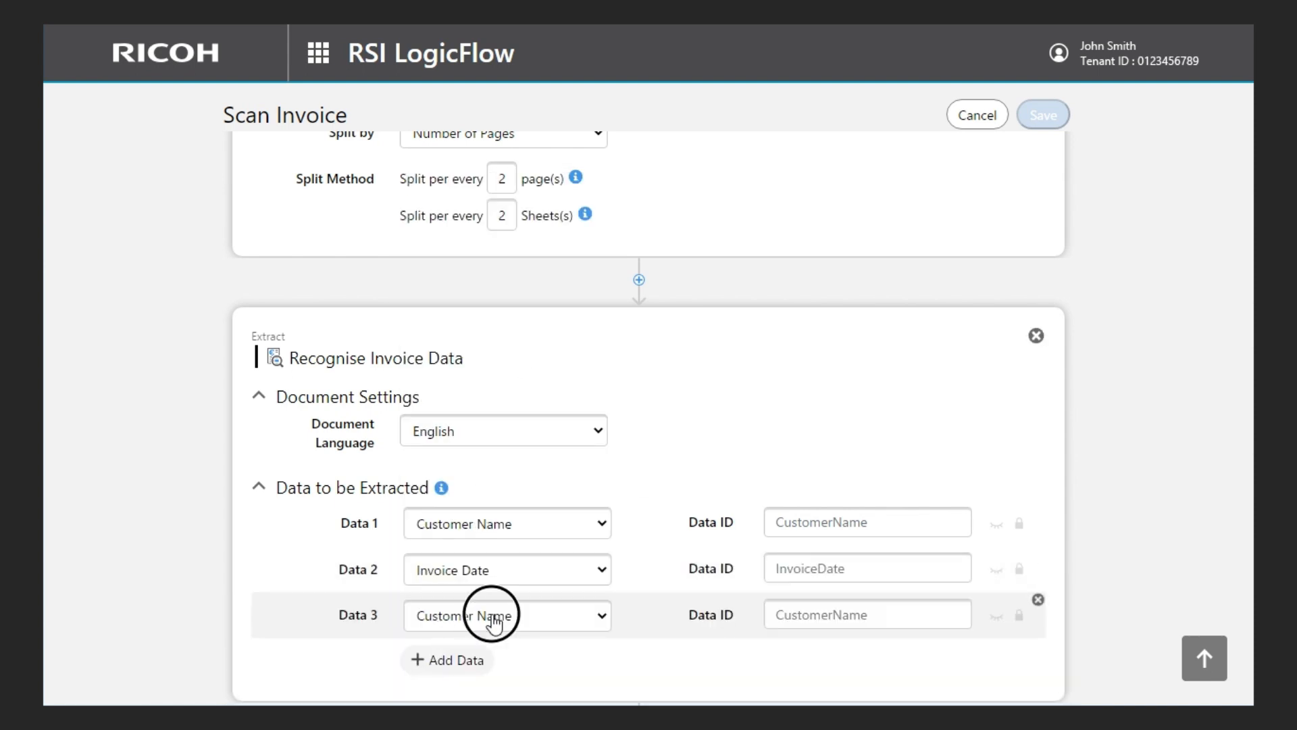
{"action": "left_click", "coordinate": [525, 402]}
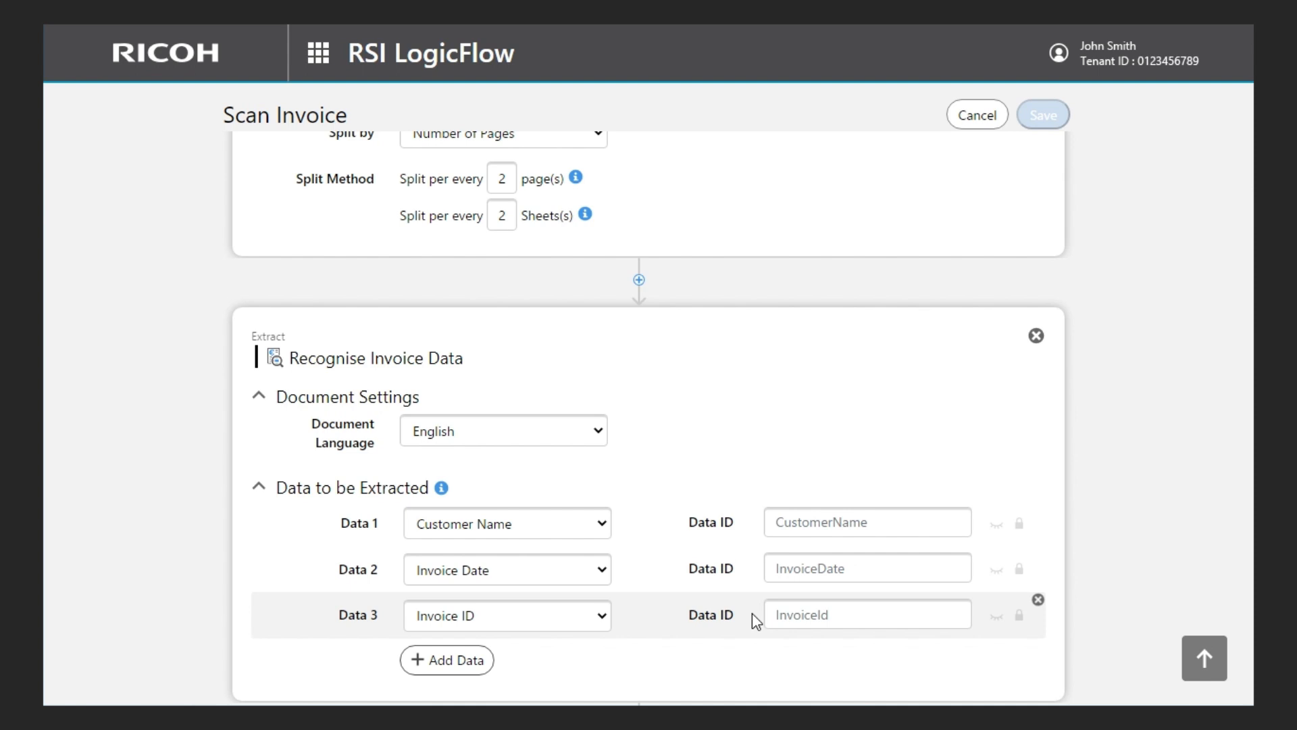
Set the data ID of the Invoice ID item to "Invoice Number"
{"action": "left_click", "coordinate": [788, 614]}
{"action": "type", "text": "In"}
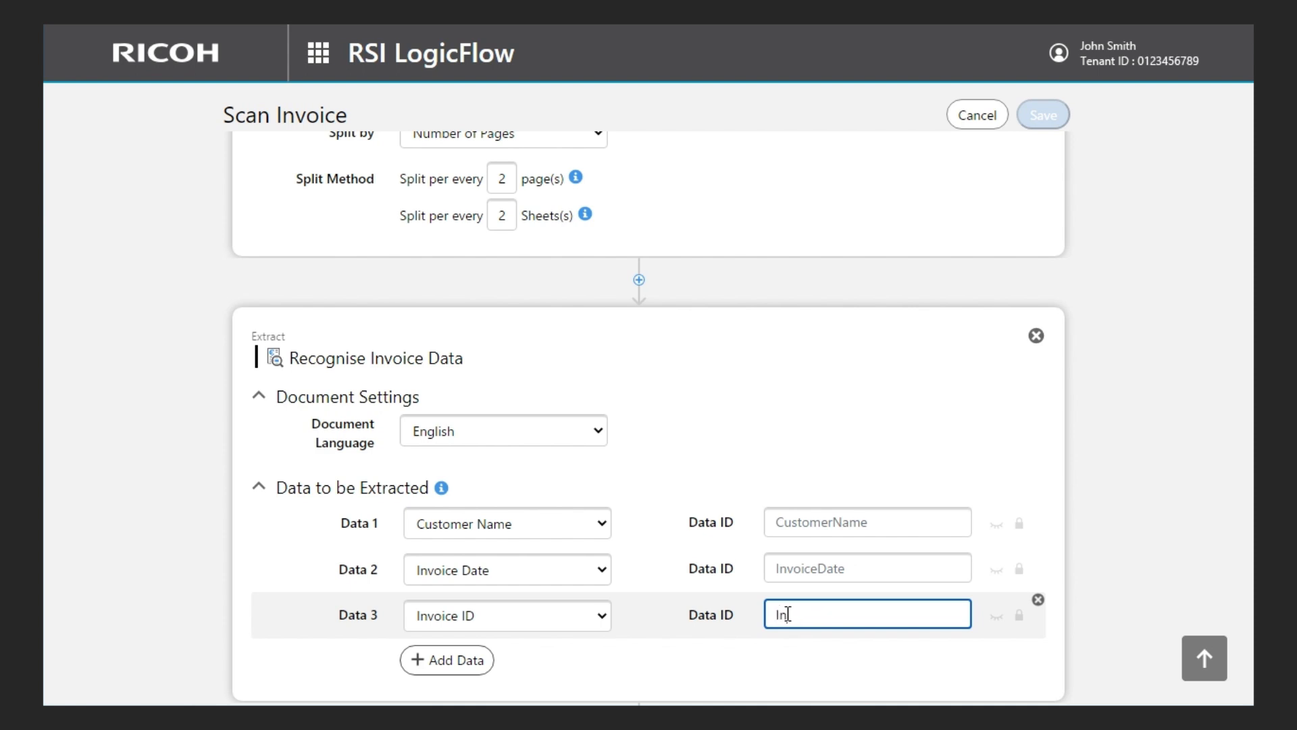
{"action": "type", "text": "voice Number"}
{"action": "left_click", "coordinate": [750, 670]}
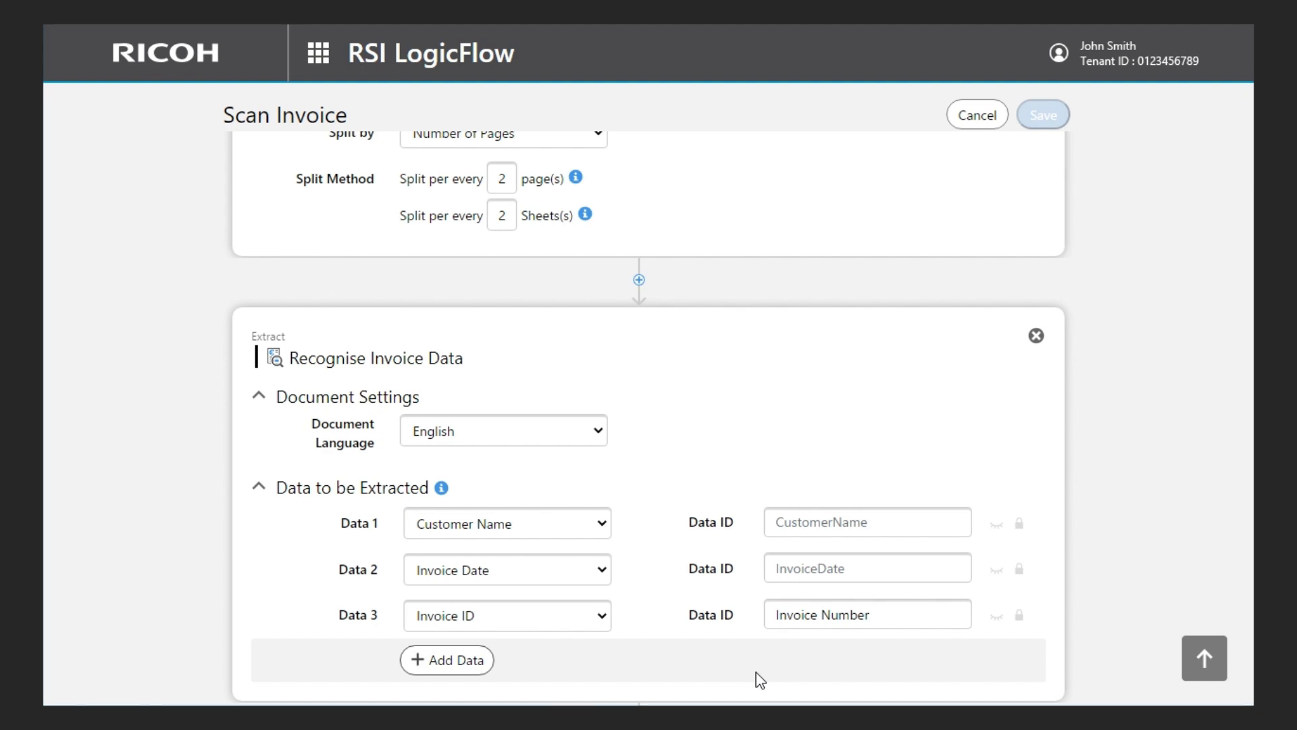
Enable "Confirm on the UI at runtime" as the validation method for the extracted data
{"action": "scroll", "coordinate": [760, 679], "scroll_direction": "down", "scroll_amount": 7}
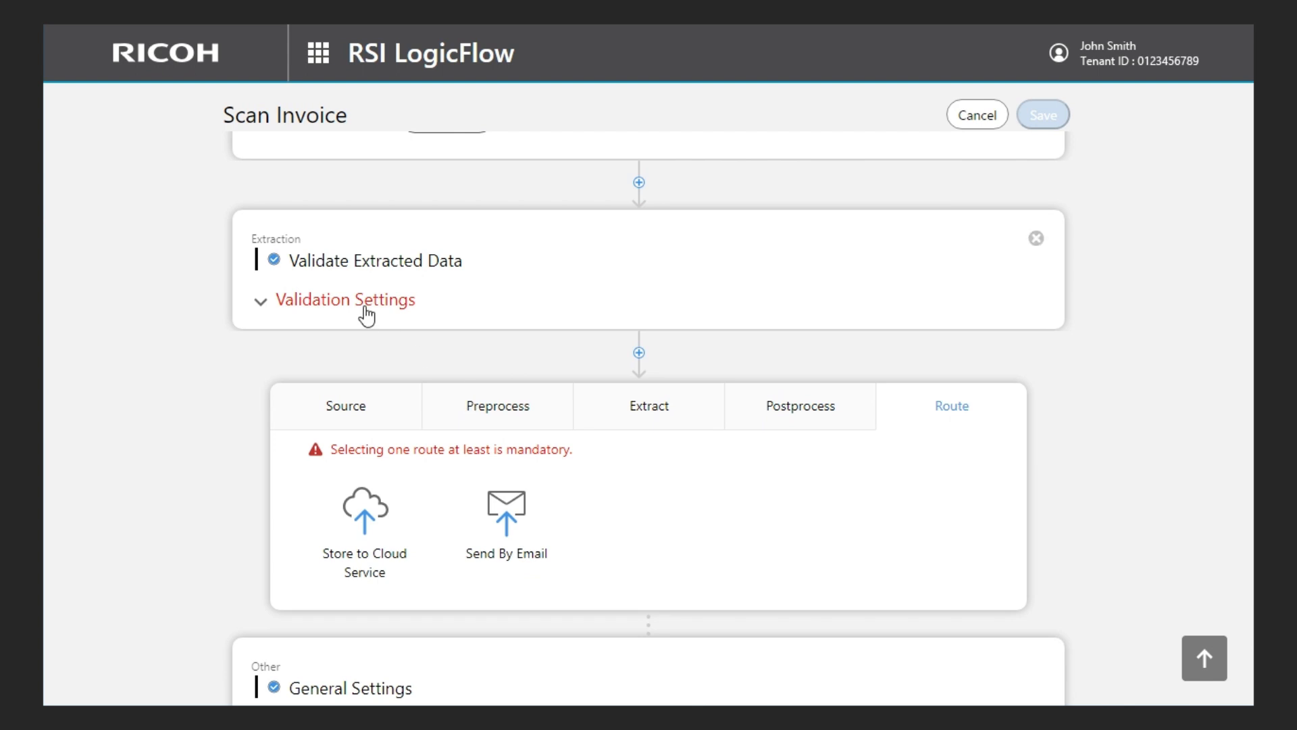
{"action": "left_click", "coordinate": [364, 300]}
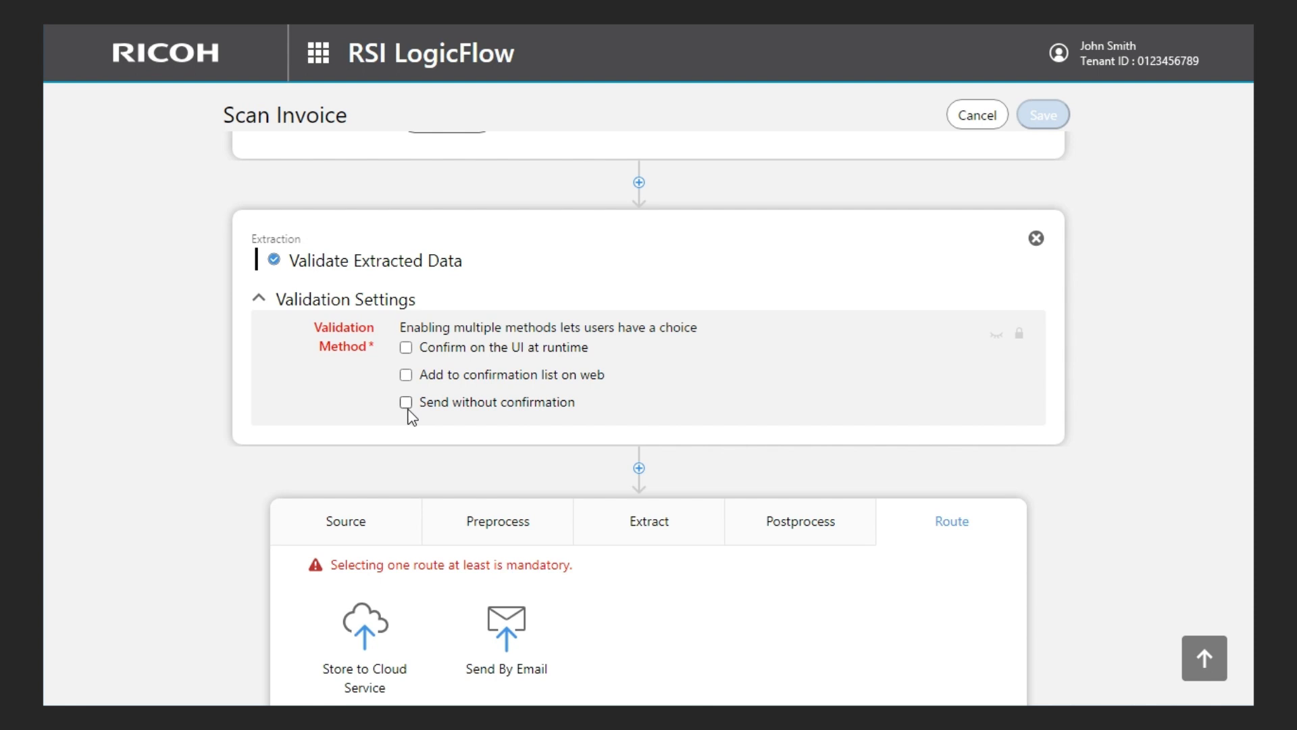
{"action": "left_click", "coordinate": [406, 348]}
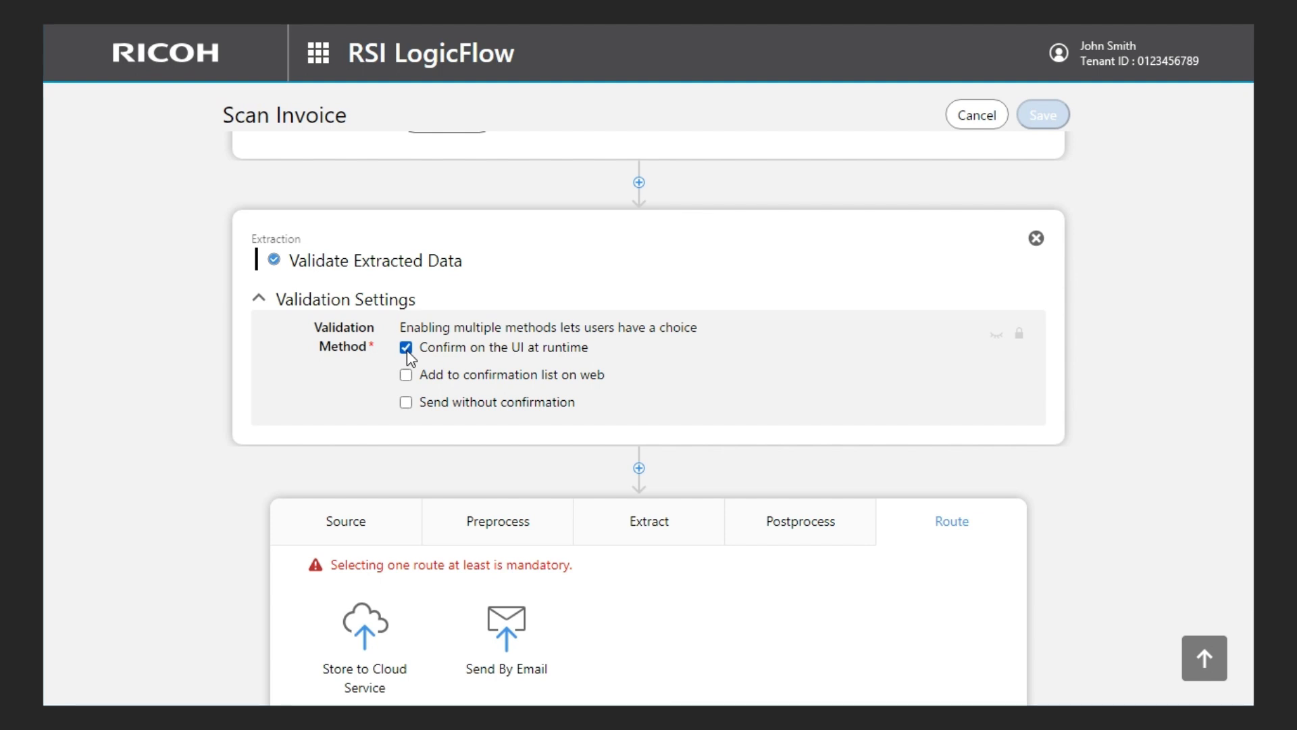
Add a Store to Cloud Service route using SharePoint and expand its SharePoint settings
{"action": "scroll", "coordinate": [419, 473], "scroll_direction": "down", "scroll_amount": 3}
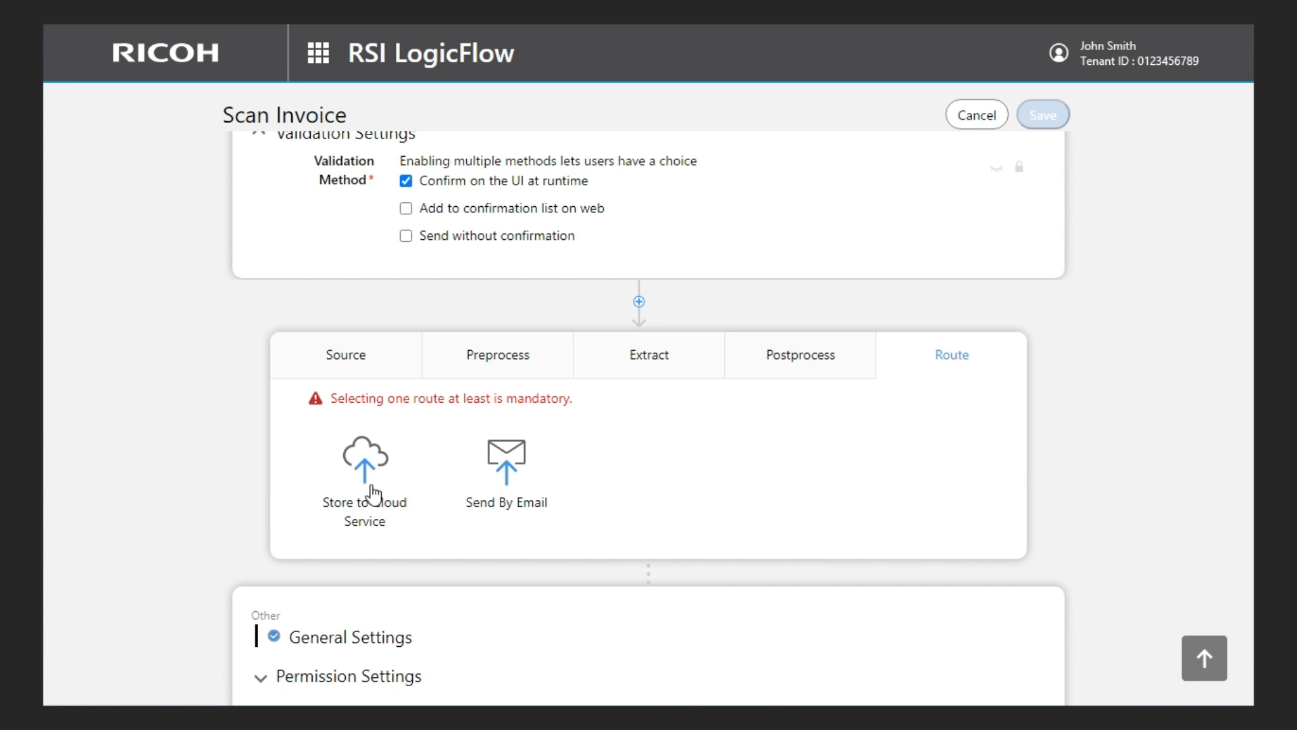
{"action": "left_click", "coordinate": [370, 475]}
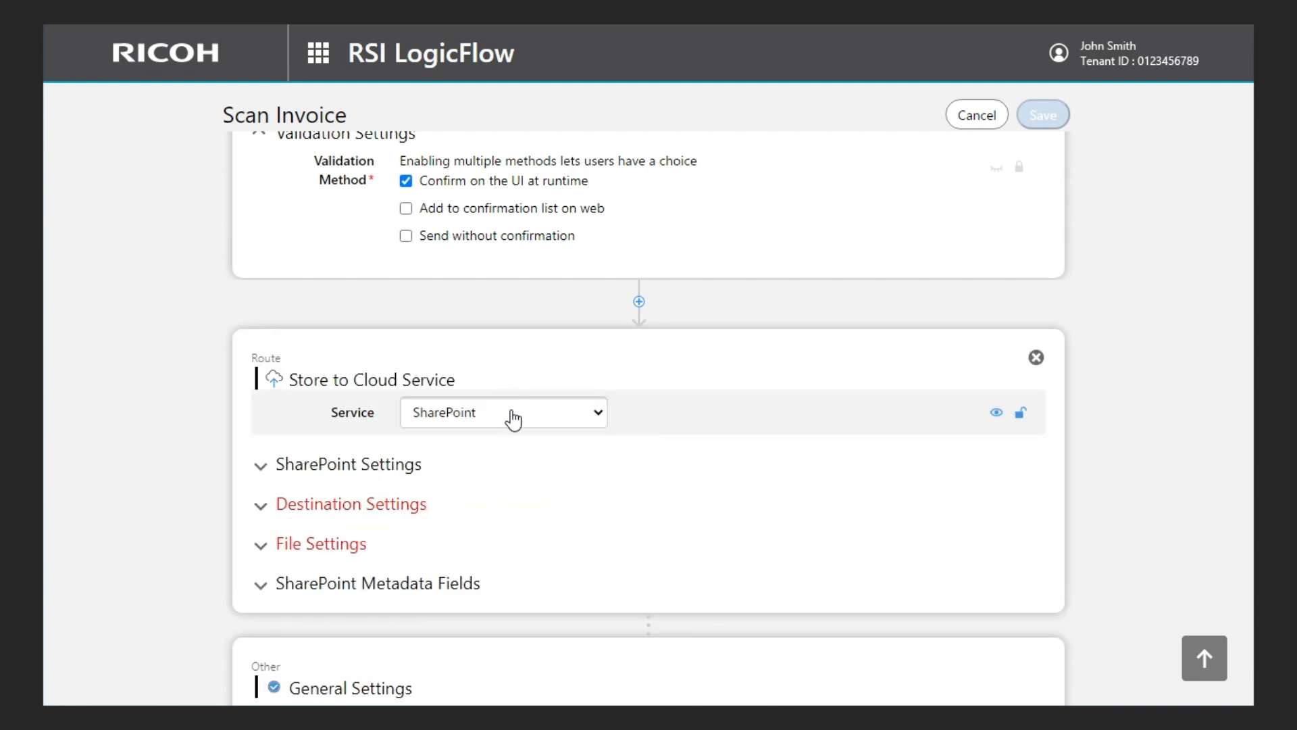
{"action": "left_click", "coordinate": [406, 459]}
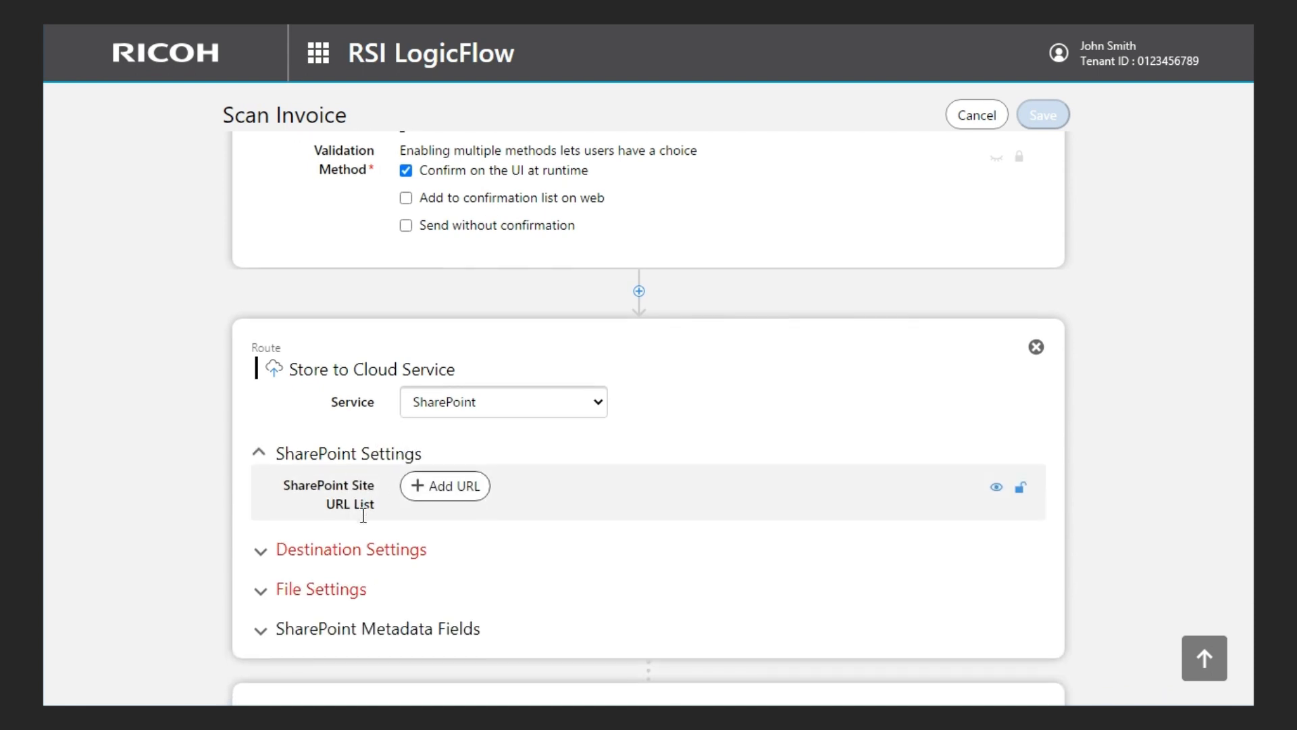
Set the SharePoint destination folder to Invoices in the SDCE Team Site
{"action": "scroll", "coordinate": [361, 512], "scroll_direction": "down", "scroll_amount": 1}
{"action": "left_click", "coordinate": [388, 475]}
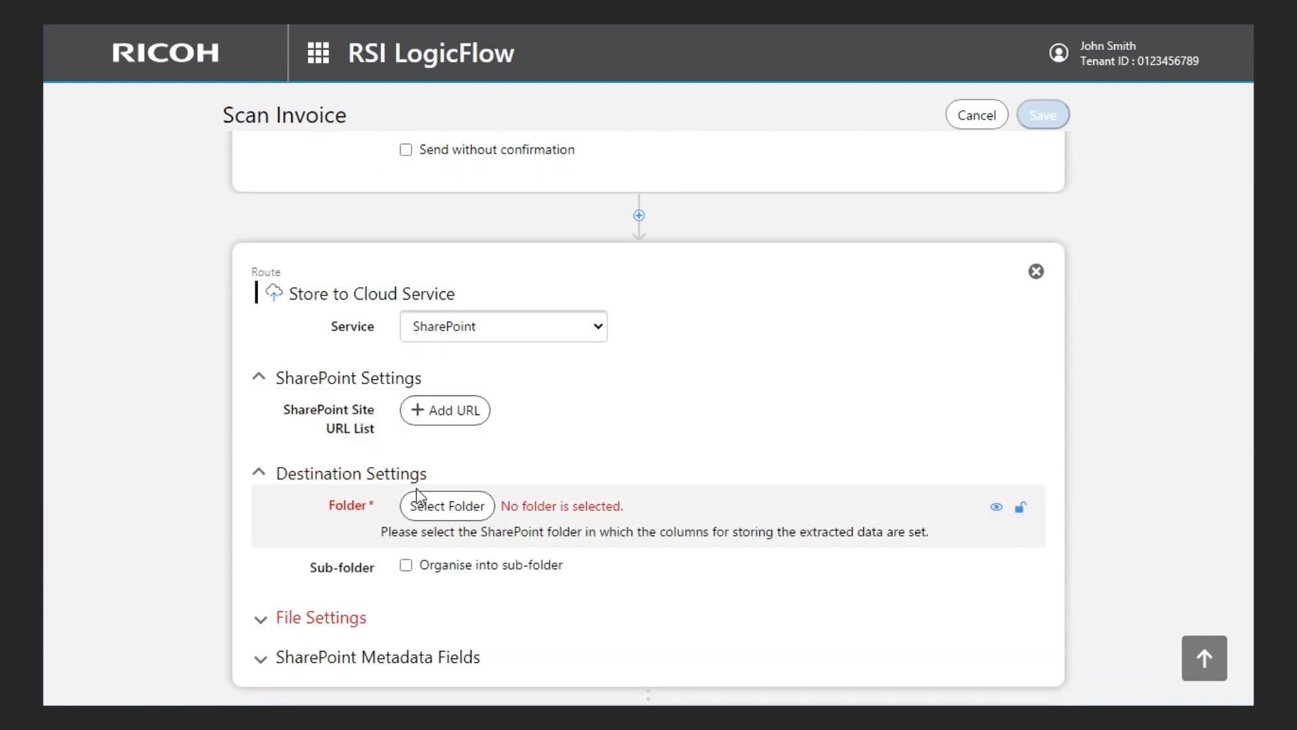
{"action": "left_click", "coordinate": [424, 507]}
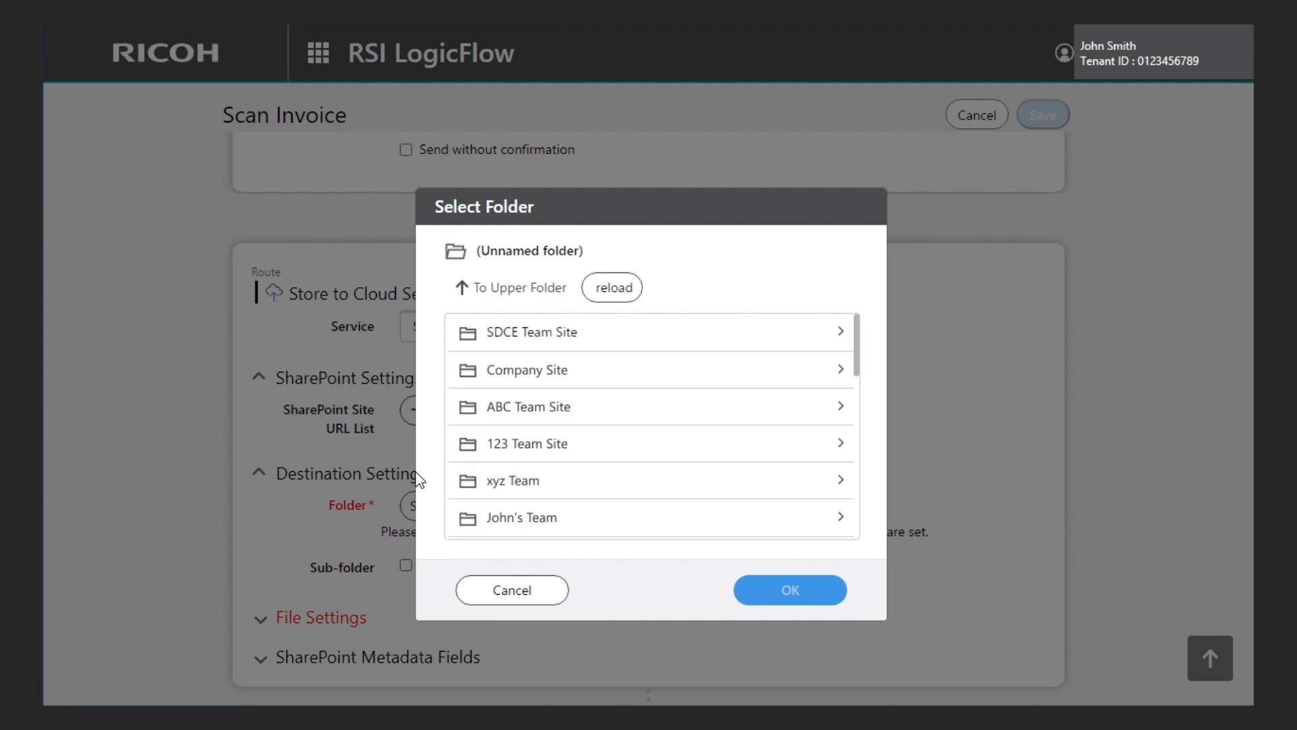
{"action": "left_click", "coordinate": [494, 332]}
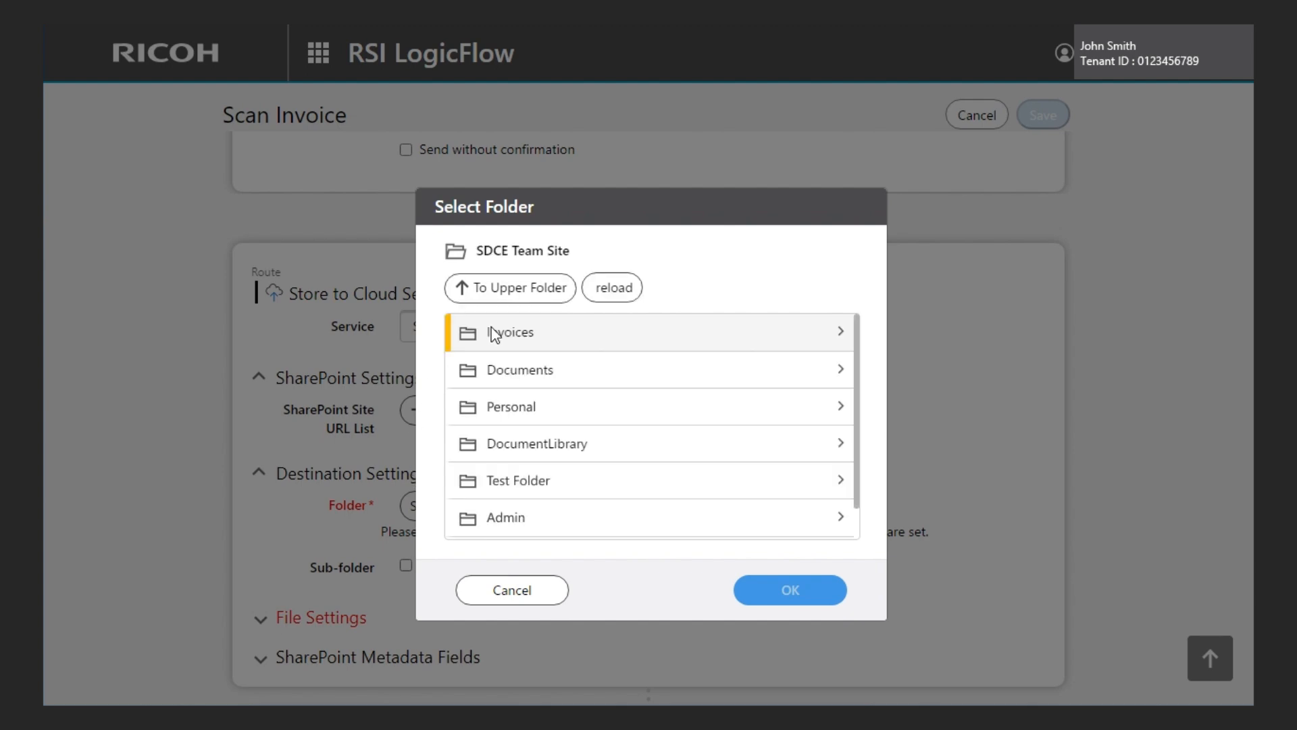
{"action": "left_click", "coordinate": [547, 338]}
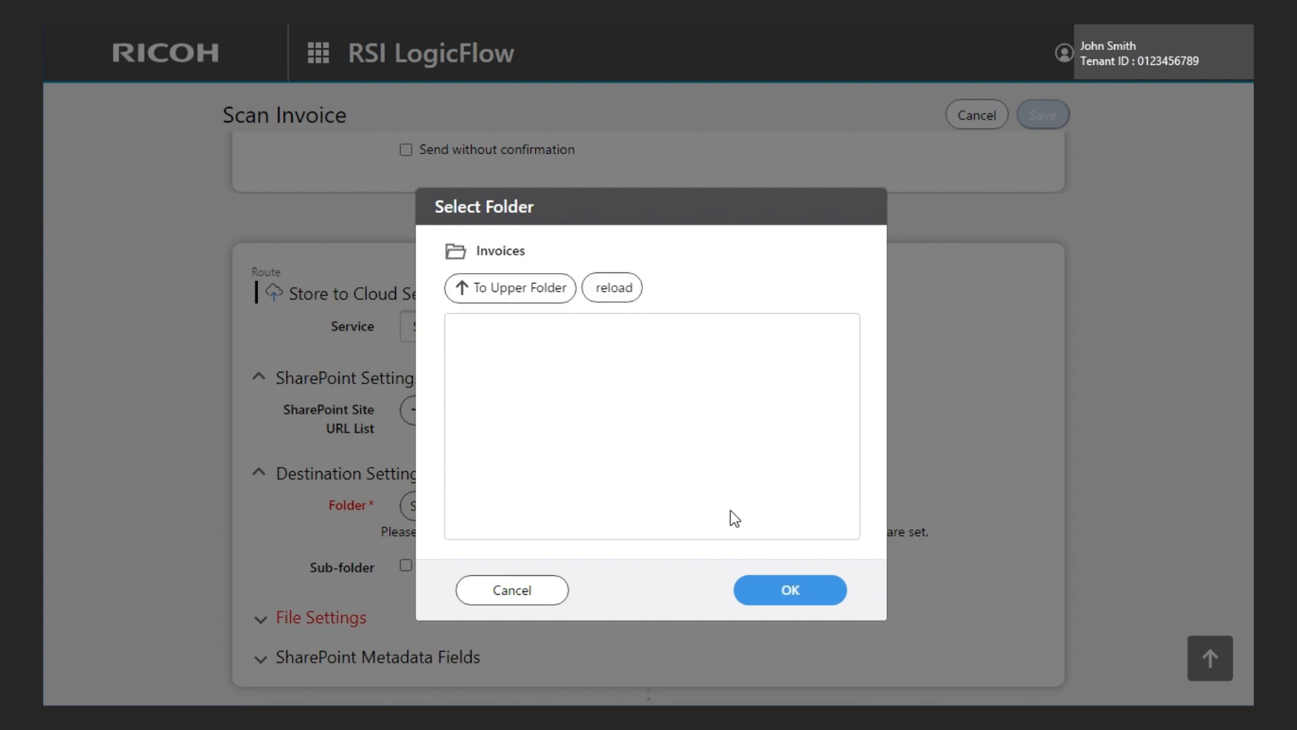
{"action": "left_click", "coordinate": [757, 598]}
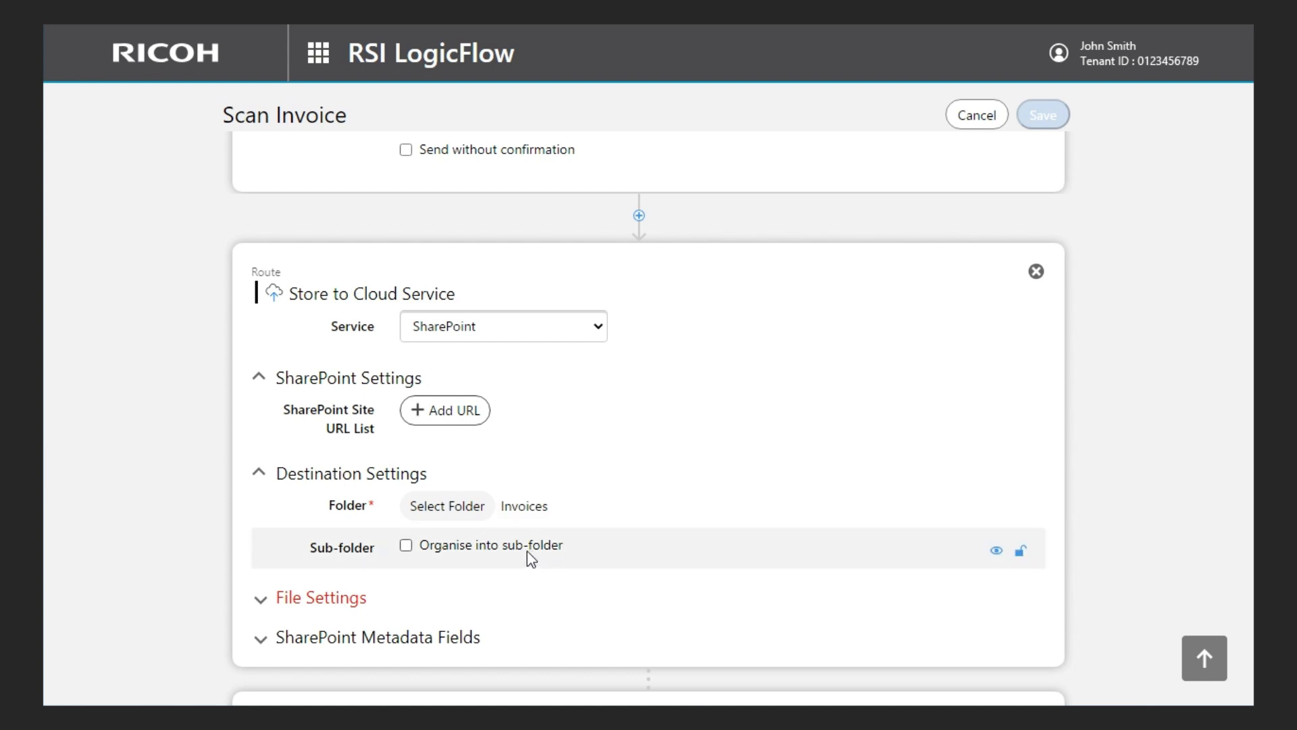
Enable organising into a sub-folder and set the sub-folder name to #CustomerName
{"action": "left_click", "coordinate": [408, 546]}
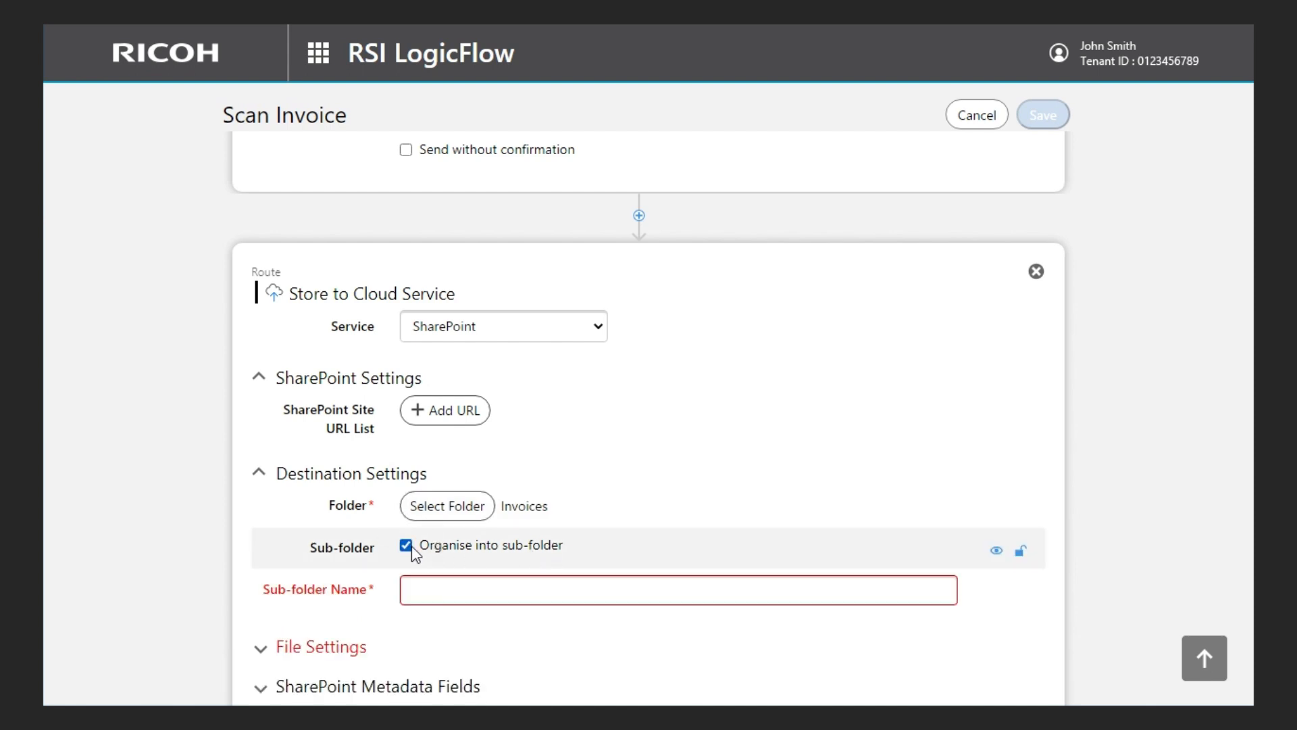
{"action": "left_click", "coordinate": [422, 589]}
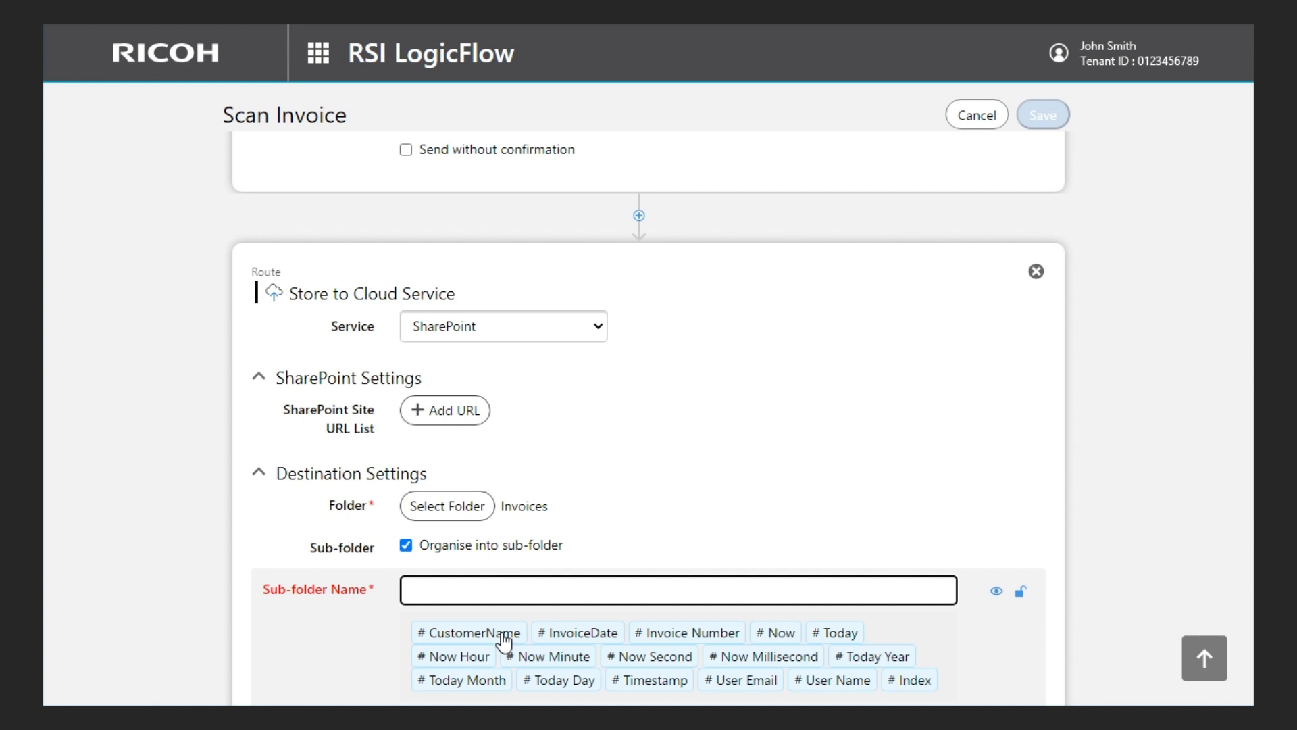
{"action": "scroll", "coordinate": [503, 639], "scroll_direction": "down", "scroll_amount": 2}
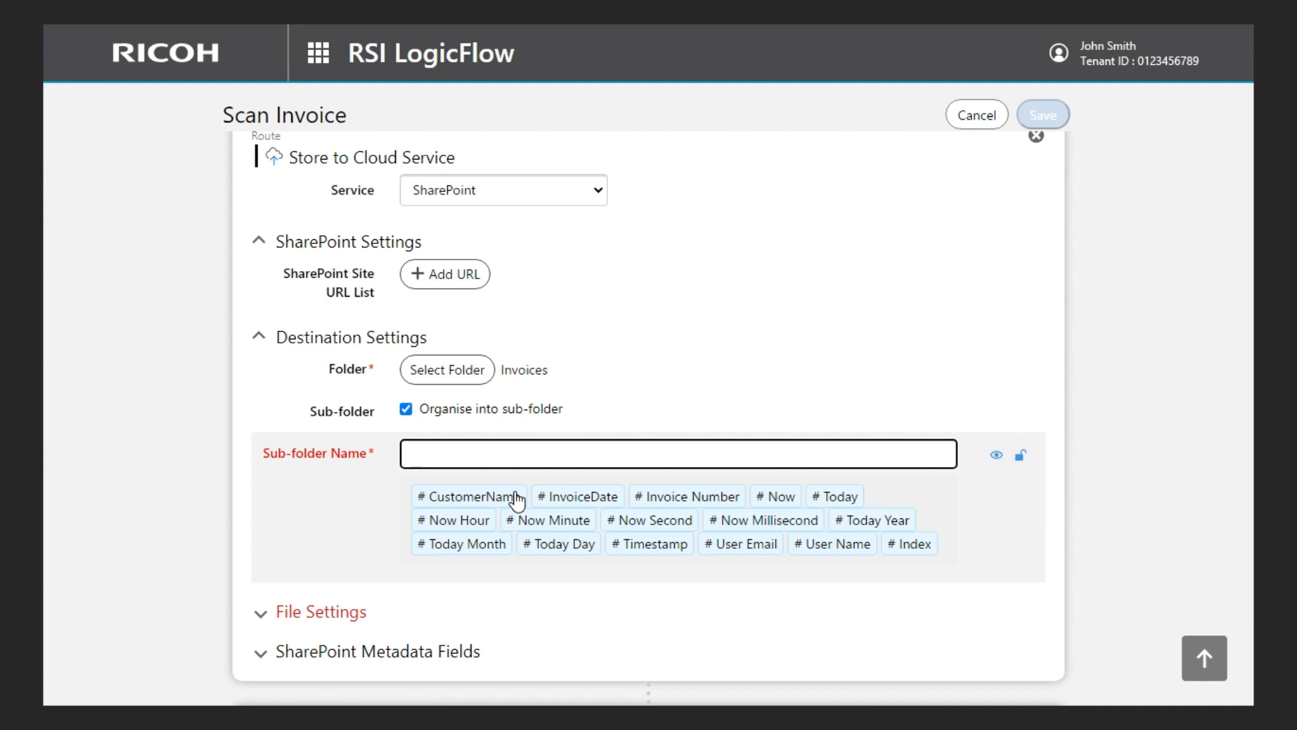
{"action": "left_click", "coordinate": [517, 500]}
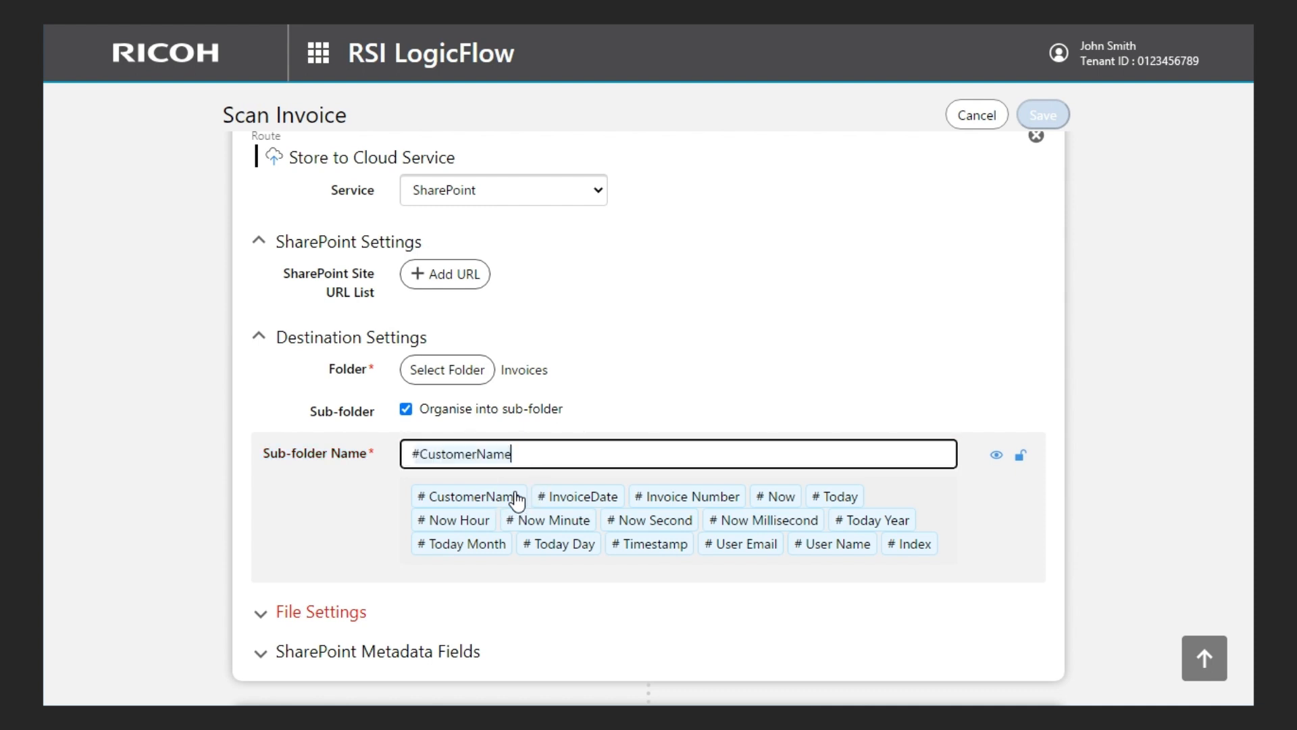
Set the filename in the File Settings to #Invoice Number_#Today
{"action": "left_click", "coordinate": [356, 532]}
{"action": "left_click", "coordinate": [351, 525]}
{"action": "scroll", "coordinate": [351, 526], "scroll_direction": "down", "scroll_amount": 3}
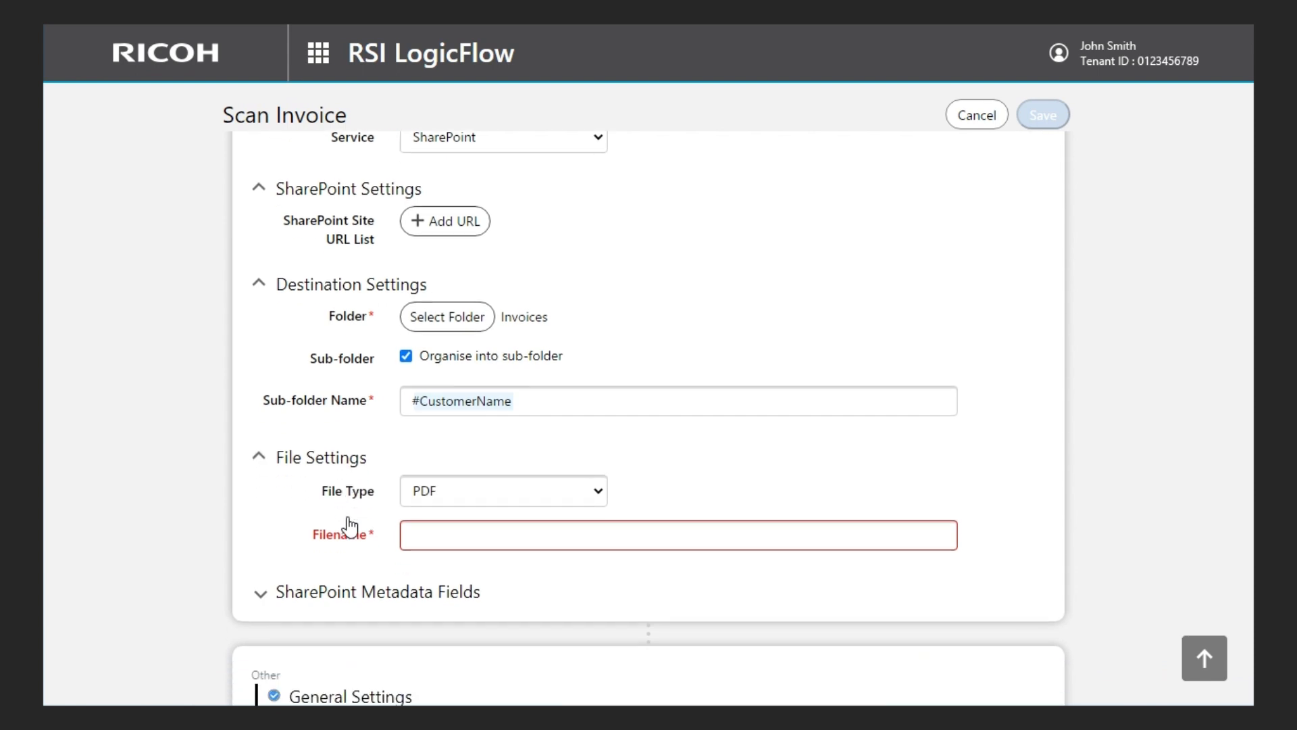
{"action": "left_click", "coordinate": [414, 440]}
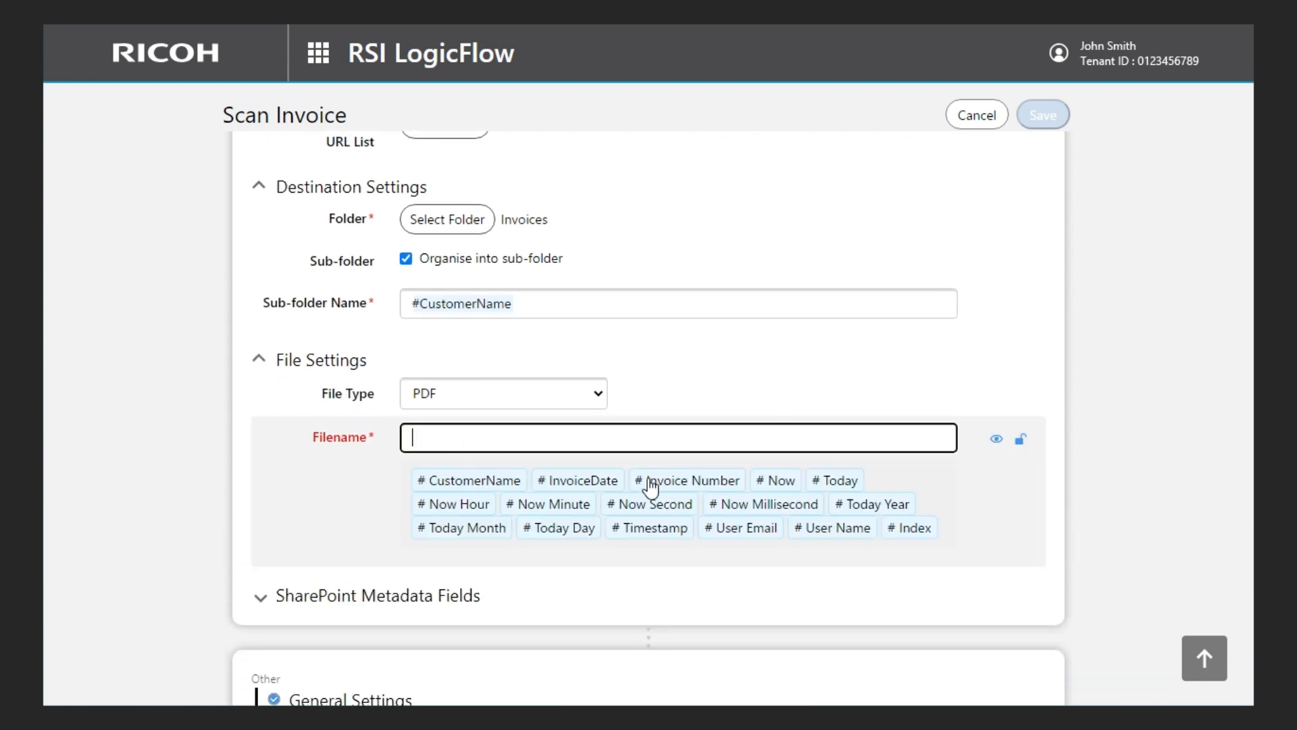
{"action": "left_click", "coordinate": [649, 482]}
{"action": "type", "text": "_"}
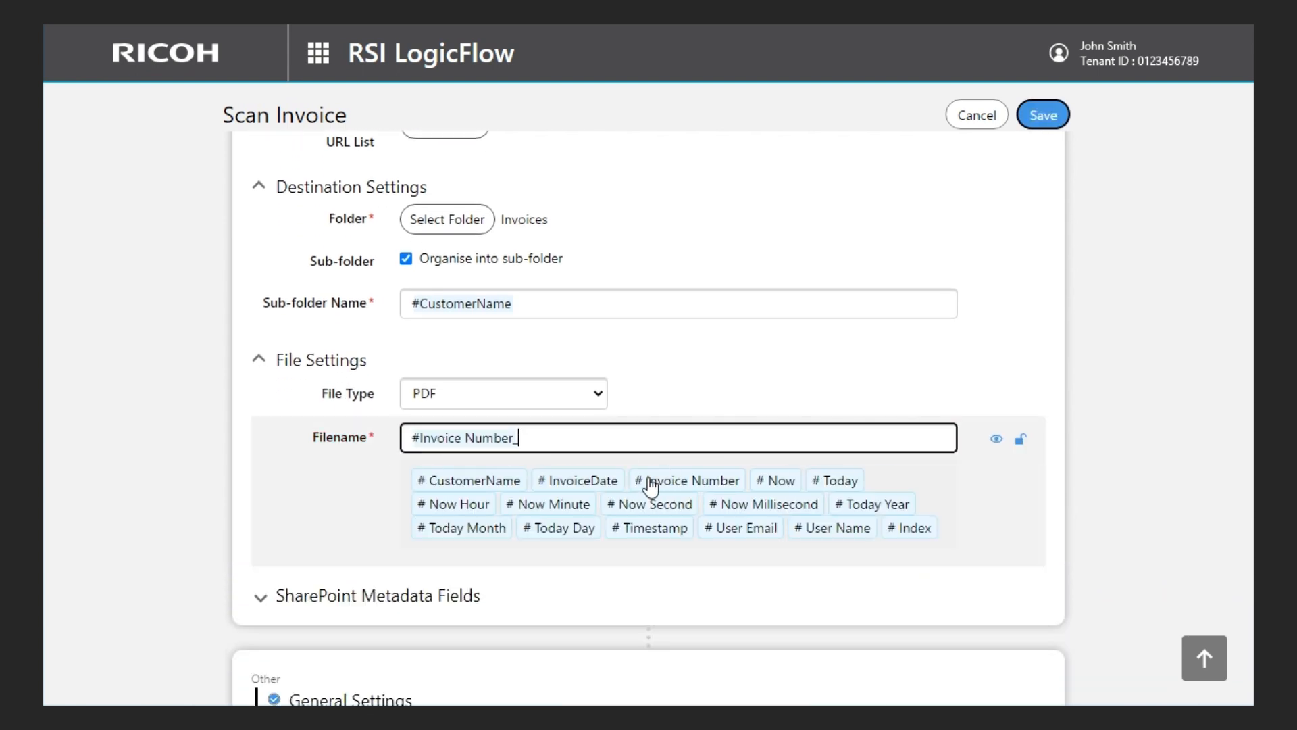
{"action": "left_click", "coordinate": [838, 481]}
{"action": "left_click", "coordinate": [344, 539]}
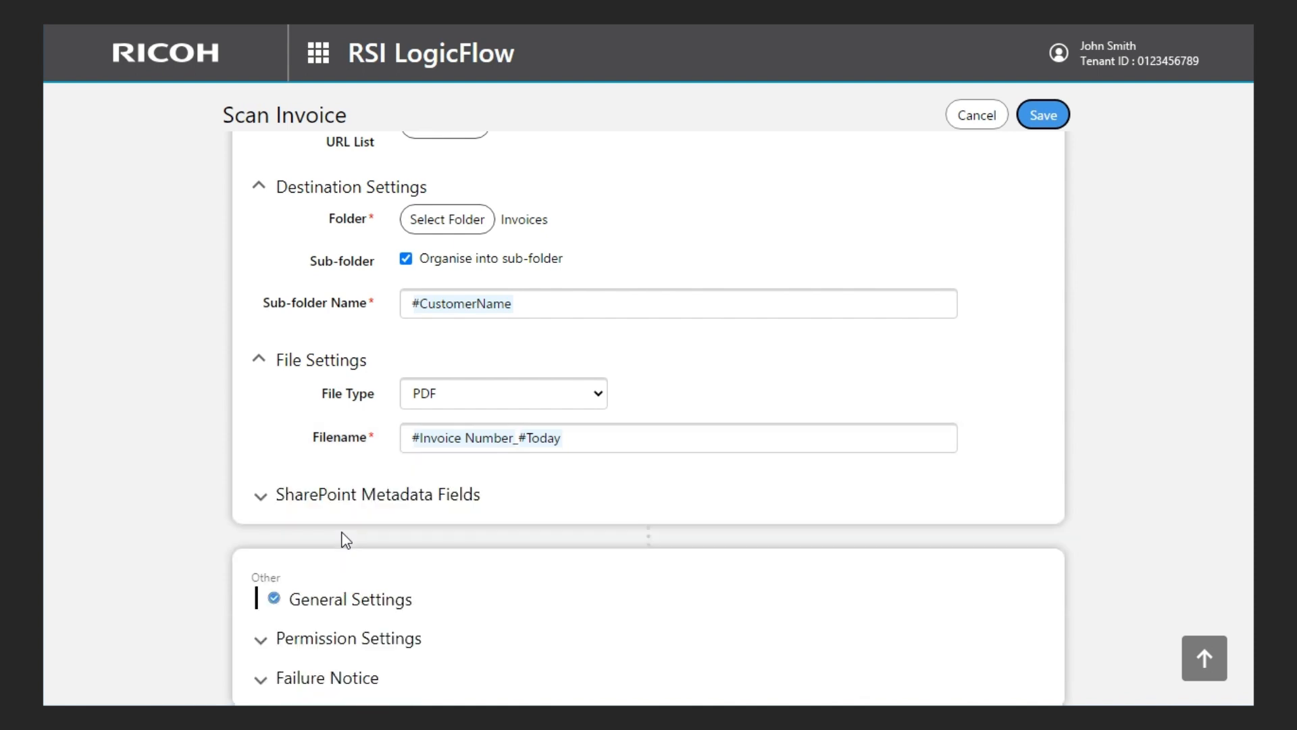
Fill the Customer Name, Invoice Date and Invoice Number metadata fields with #CustomerName, #InvoiceDate and #Invoice Number, and save the workflow
{"action": "left_click", "coordinate": [368, 505]}
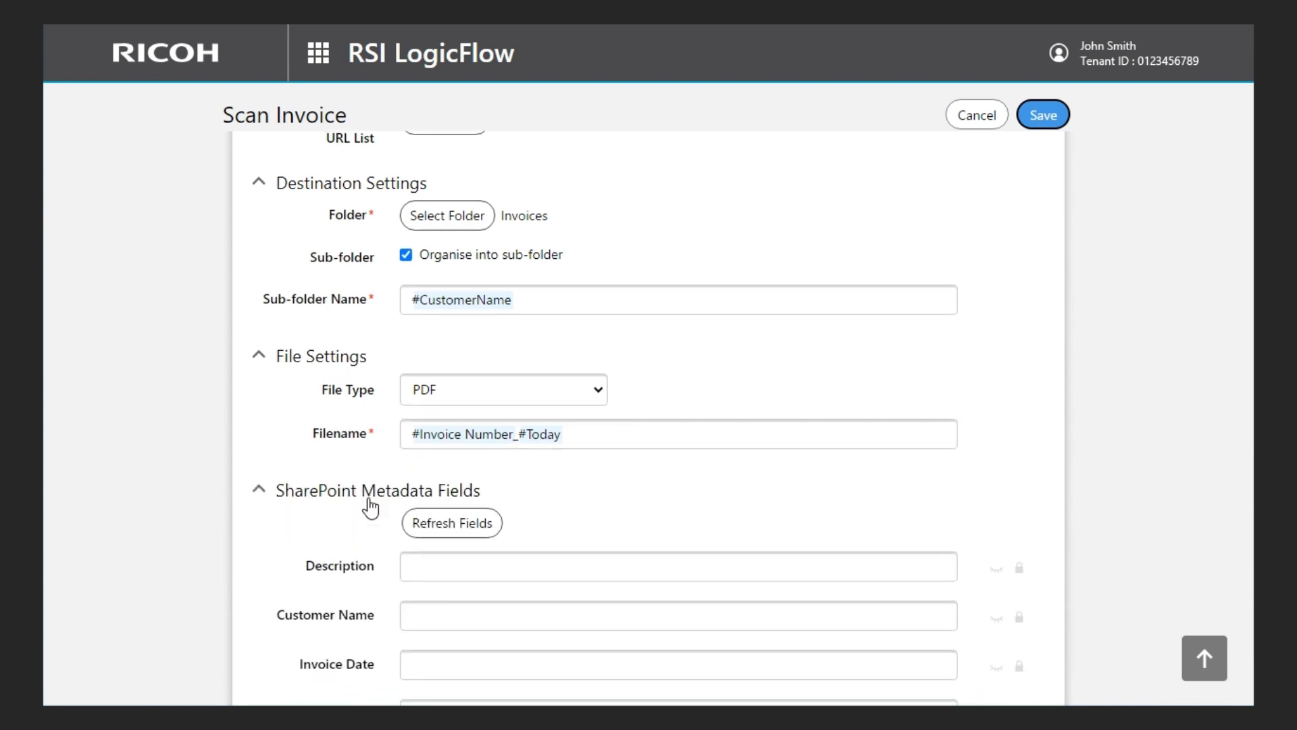
{"action": "scroll", "coordinate": [371, 508], "scroll_direction": "down", "scroll_amount": 2}
{"action": "scroll", "coordinate": [371, 508], "scroll_direction": "down", "scroll_amount": 1}
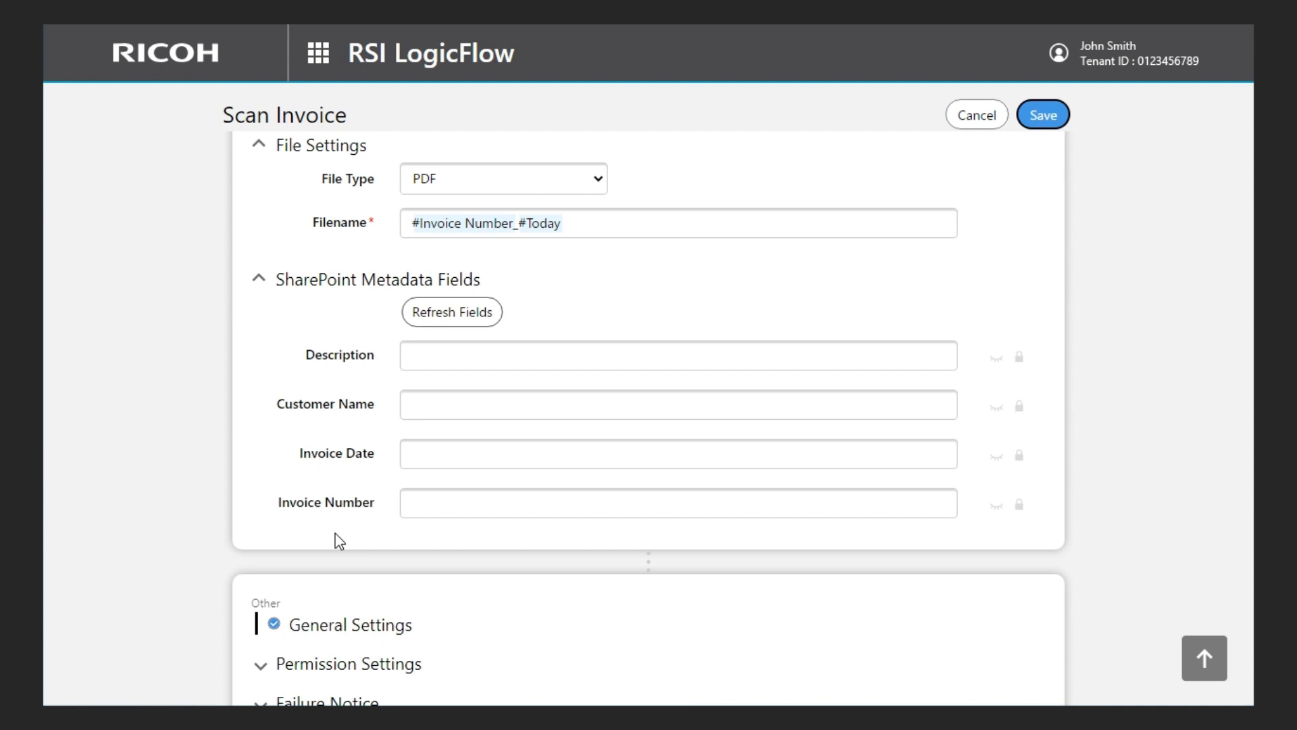
{"action": "left_click", "coordinate": [426, 413]}
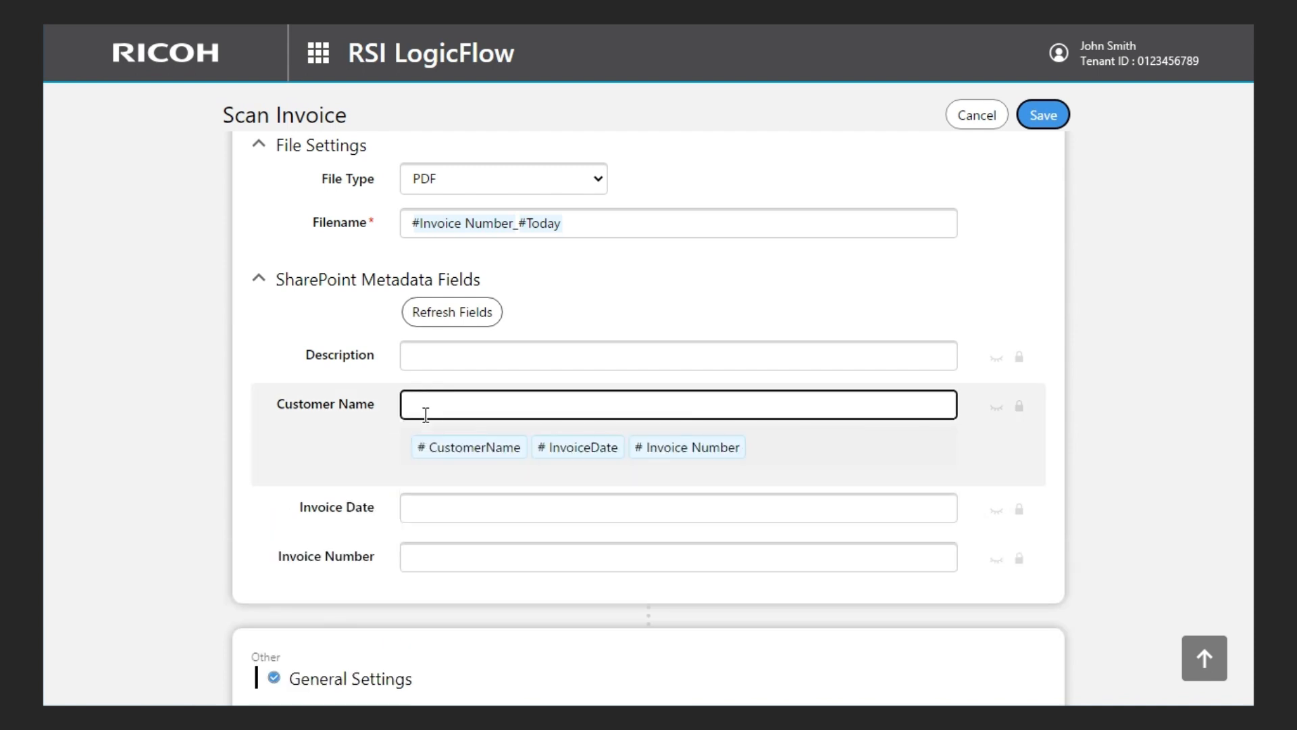
{"action": "left_click", "coordinate": [434, 453]}
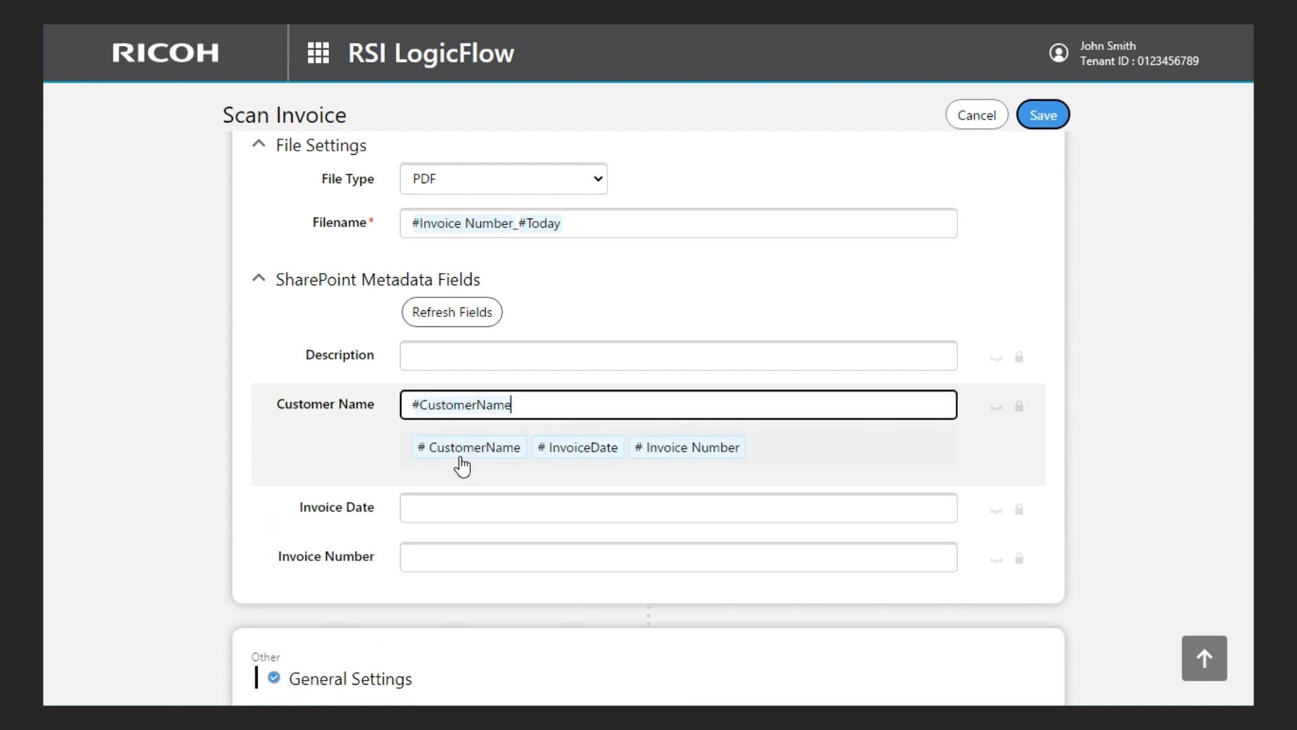
{"action": "left_click", "coordinate": [425, 504]}
{"action": "left_click", "coordinate": [559, 499]}
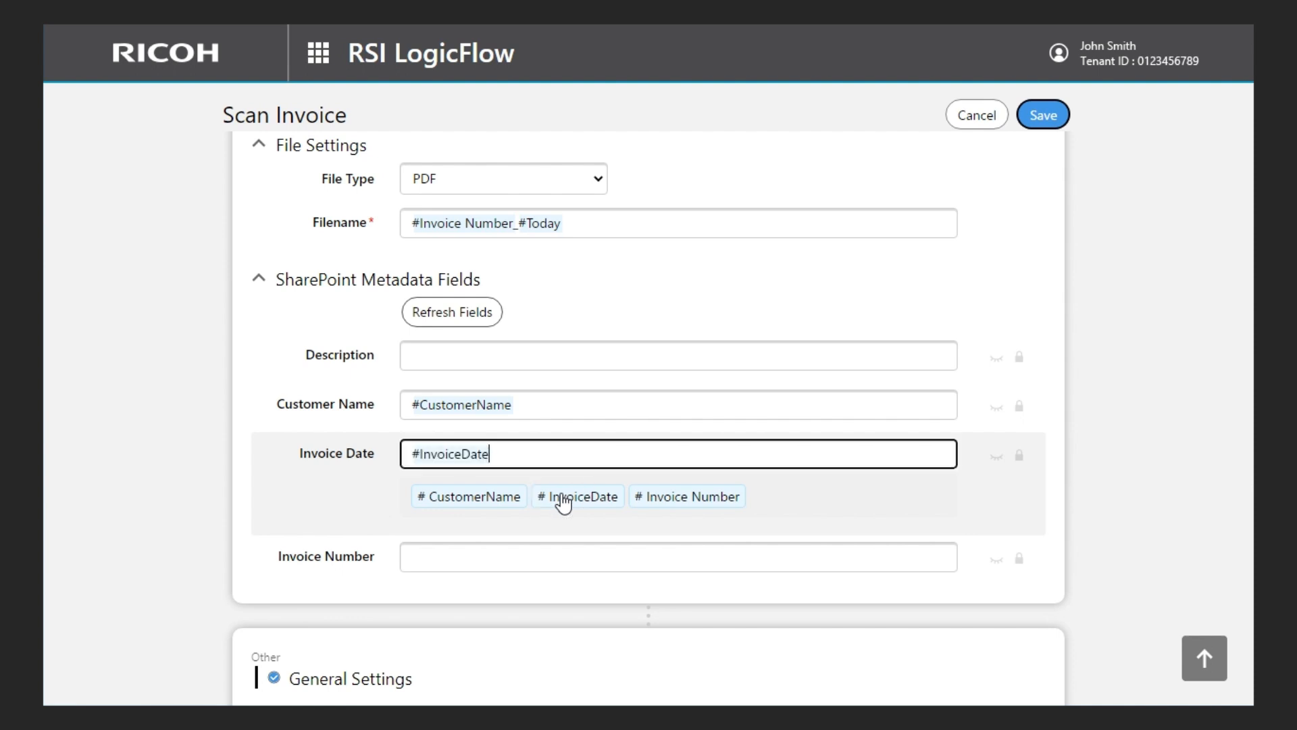
{"action": "left_click", "coordinate": [448, 558]}
{"action": "left_click", "coordinate": [669, 544]}
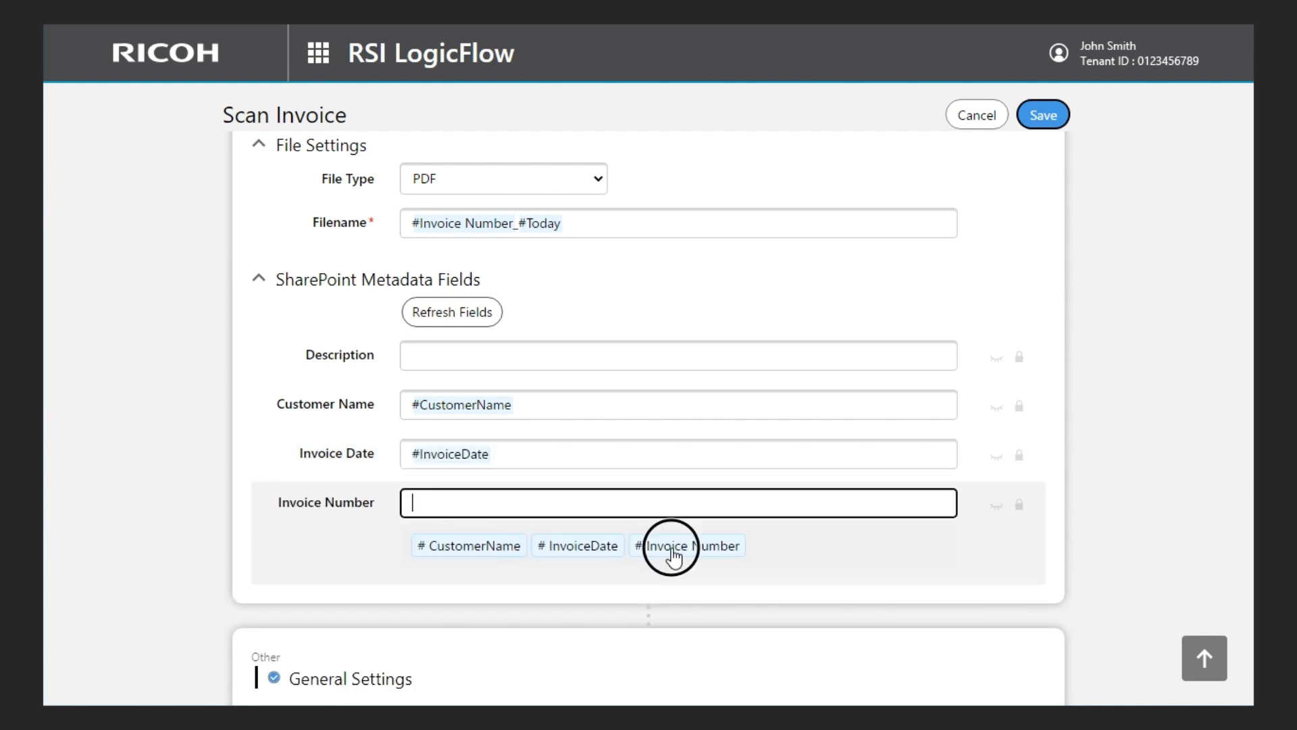
{"action": "left_click", "coordinate": [423, 605]}
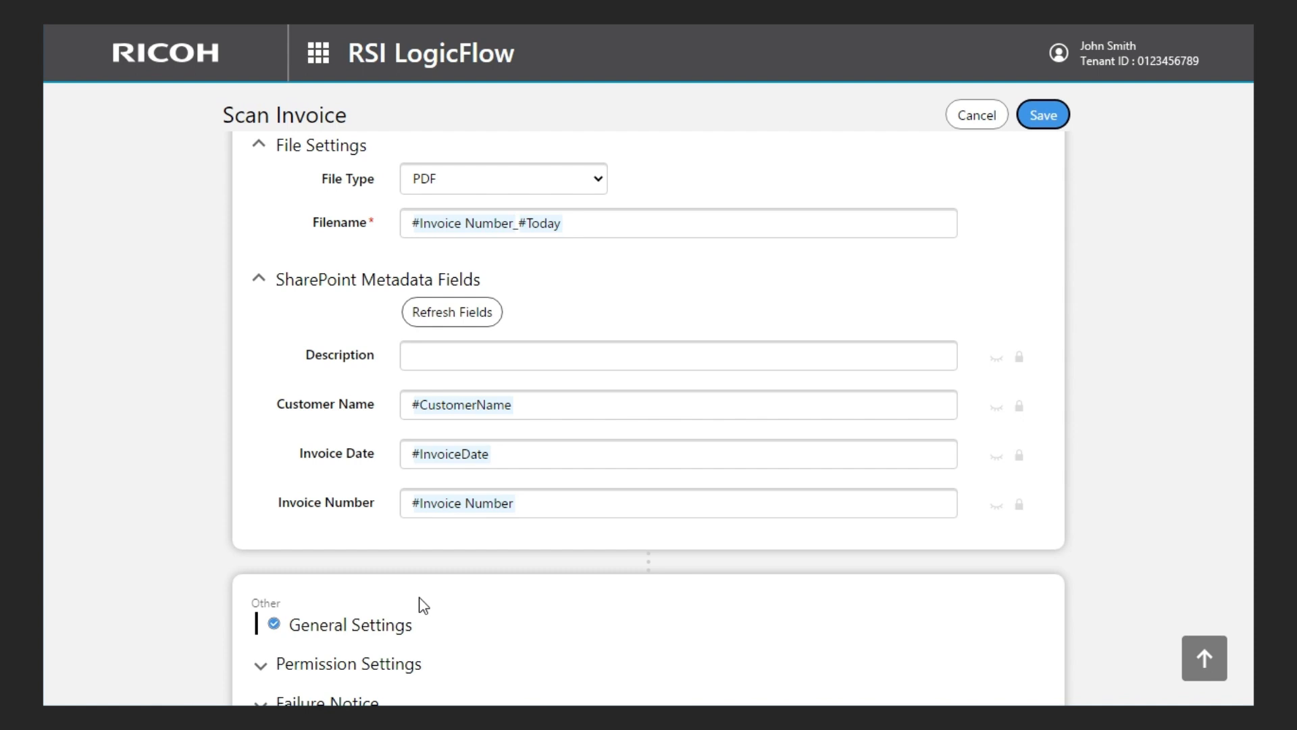
{"action": "left_click", "coordinate": [1043, 116]}
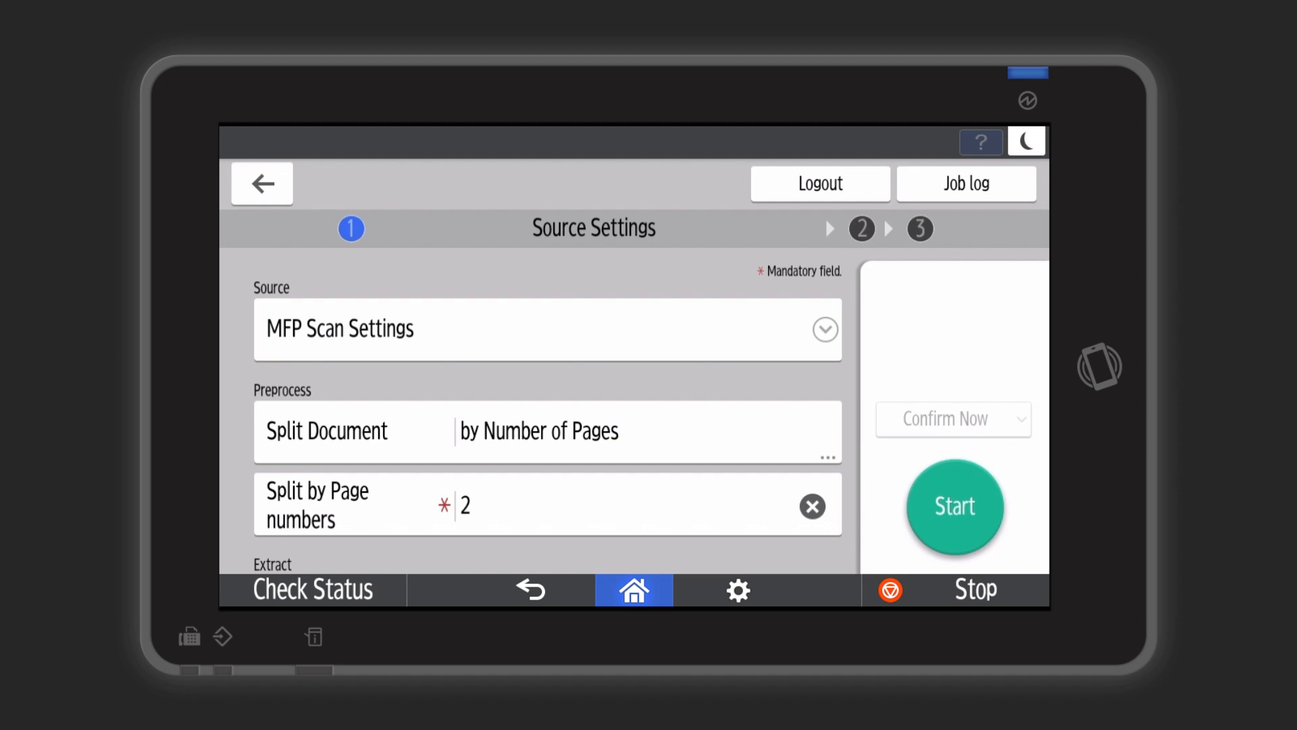
On the MFP panel, start the scan job and open the data list alongside the invoice image for correcting the extracted data
{"action": "left_click", "coordinate": [954, 506]}
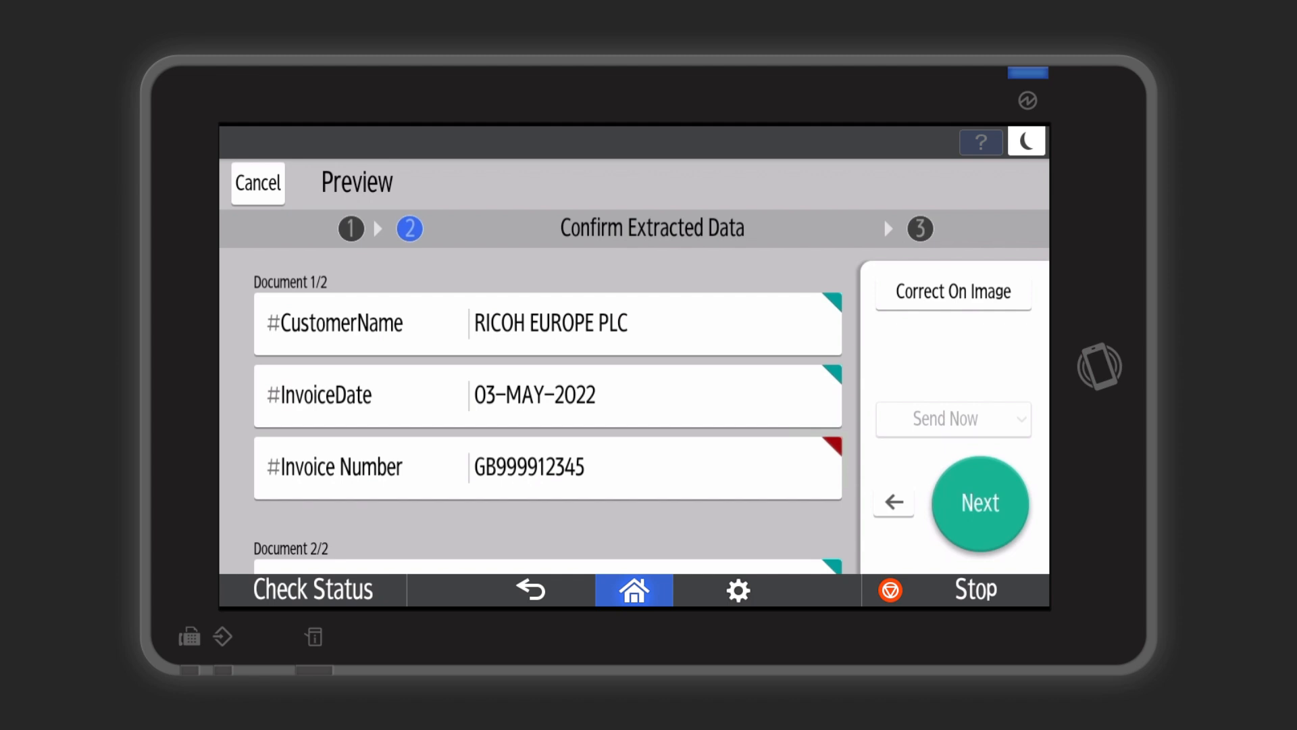
{"action": "left_click", "coordinate": [955, 301]}
{"action": "left_click", "coordinate": [957, 345]}
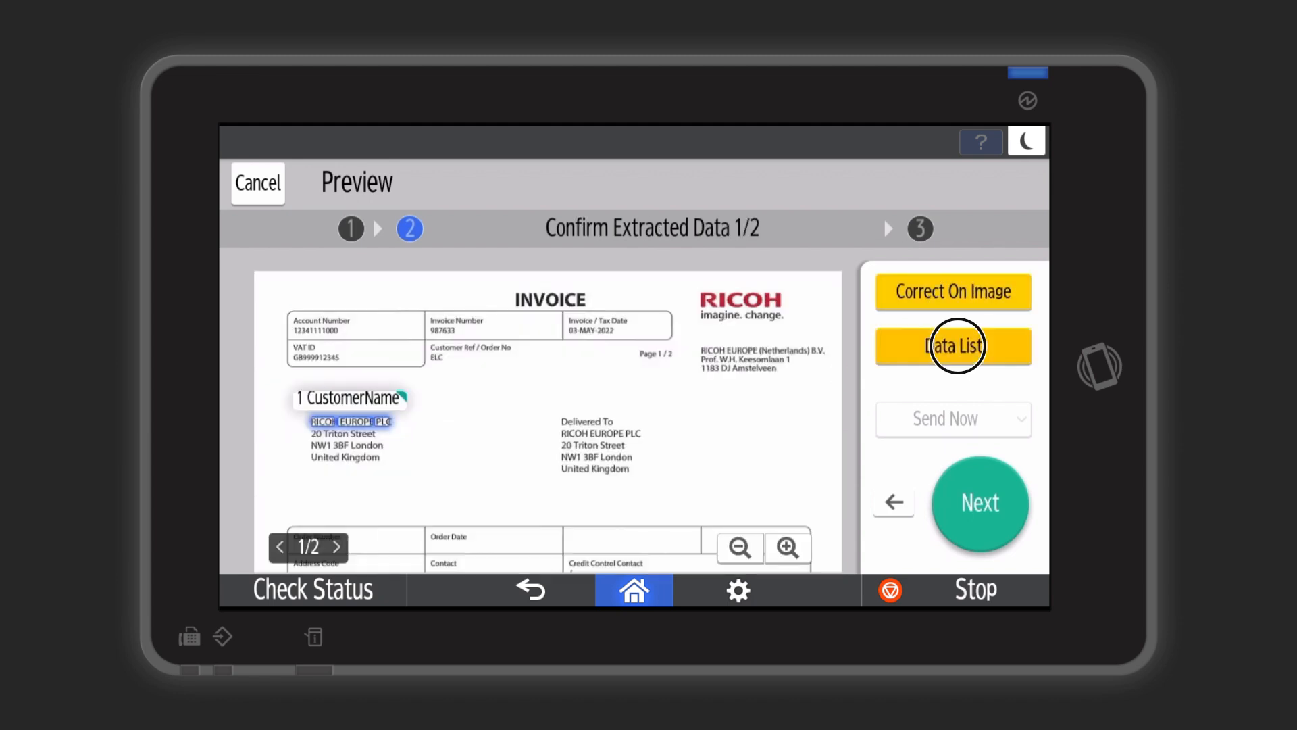
Correct the first document's InvoiceDate to 05-MAY-2022
{"action": "left_click", "coordinate": [770, 481]}
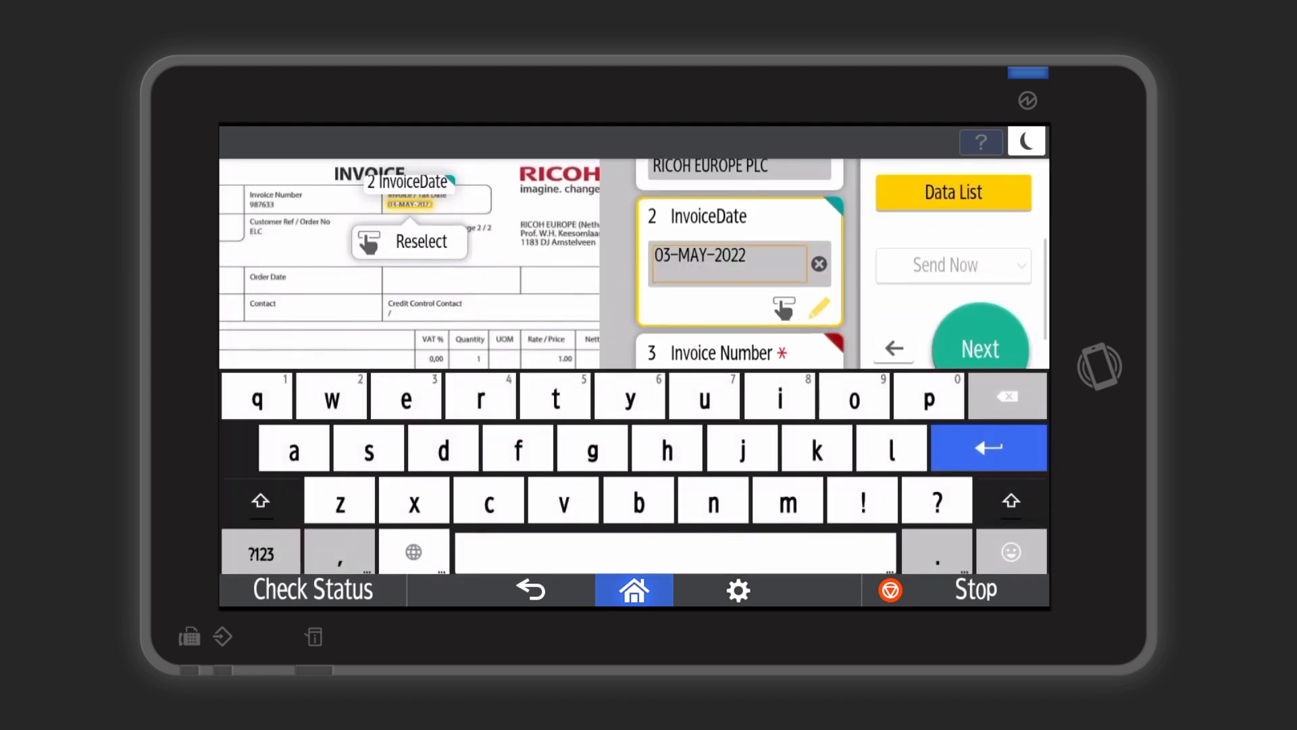
{"action": "left_click", "coordinate": [670, 256]}
{"action": "key", "text": "BackSpace"}
{"action": "left_click", "coordinate": [261, 553]}
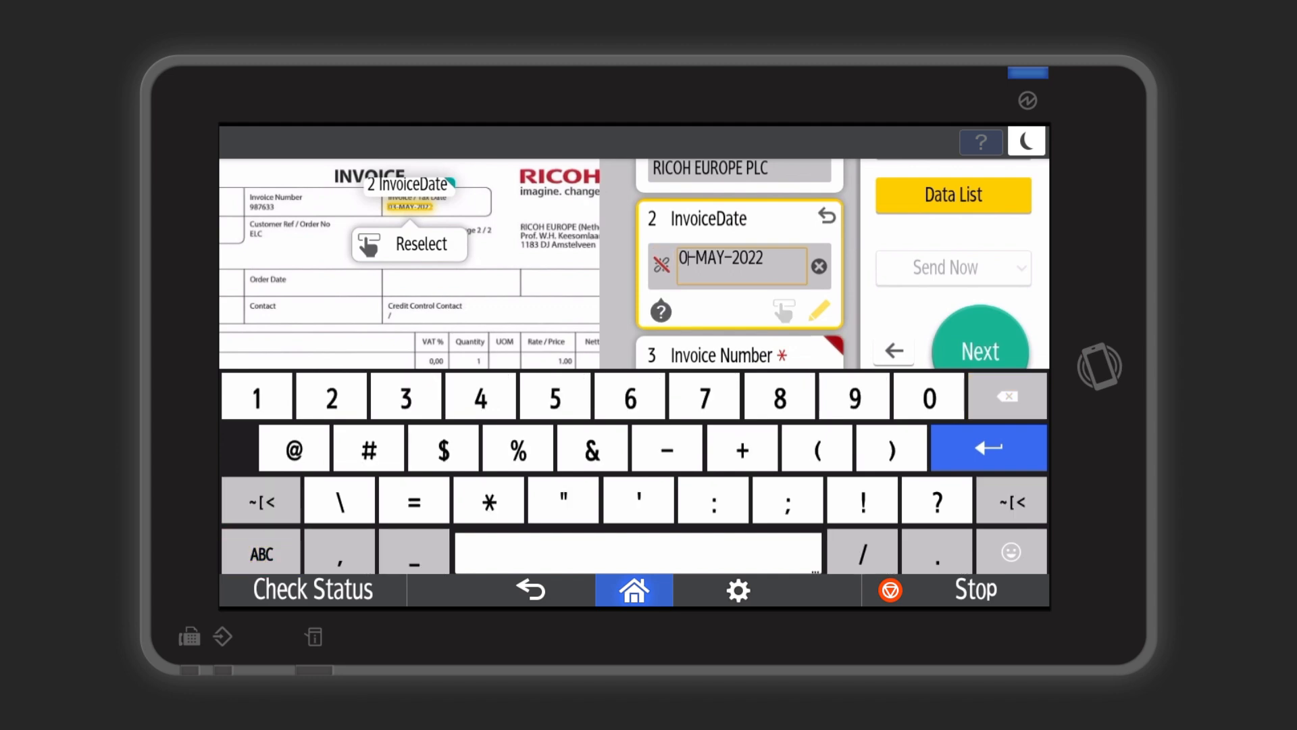
{"action": "type", "text": "5"}
{"action": "key", "text": "Return"}
Reselect the first document's Invoice Number by picking the value in the Invoice Number box of the invoice preview
{"action": "left_click", "coordinate": [758, 506]}
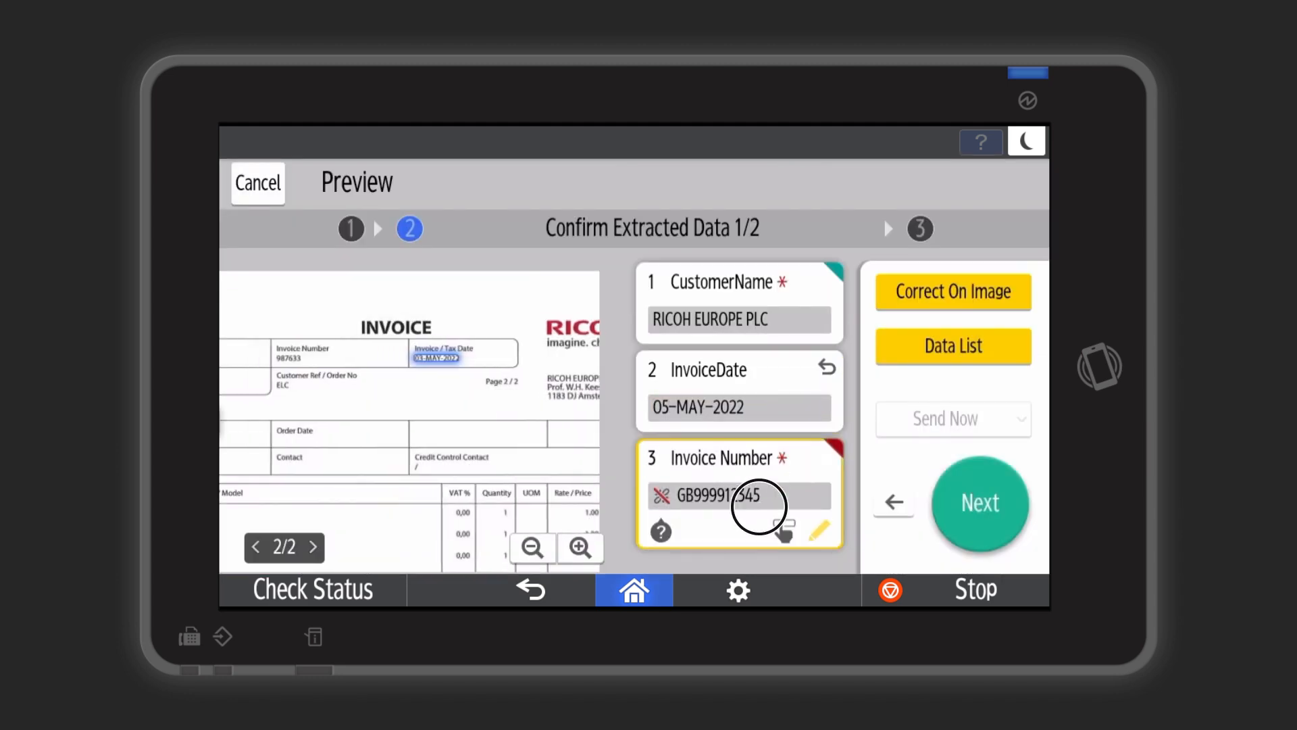
{"action": "left_click", "coordinate": [296, 422]}
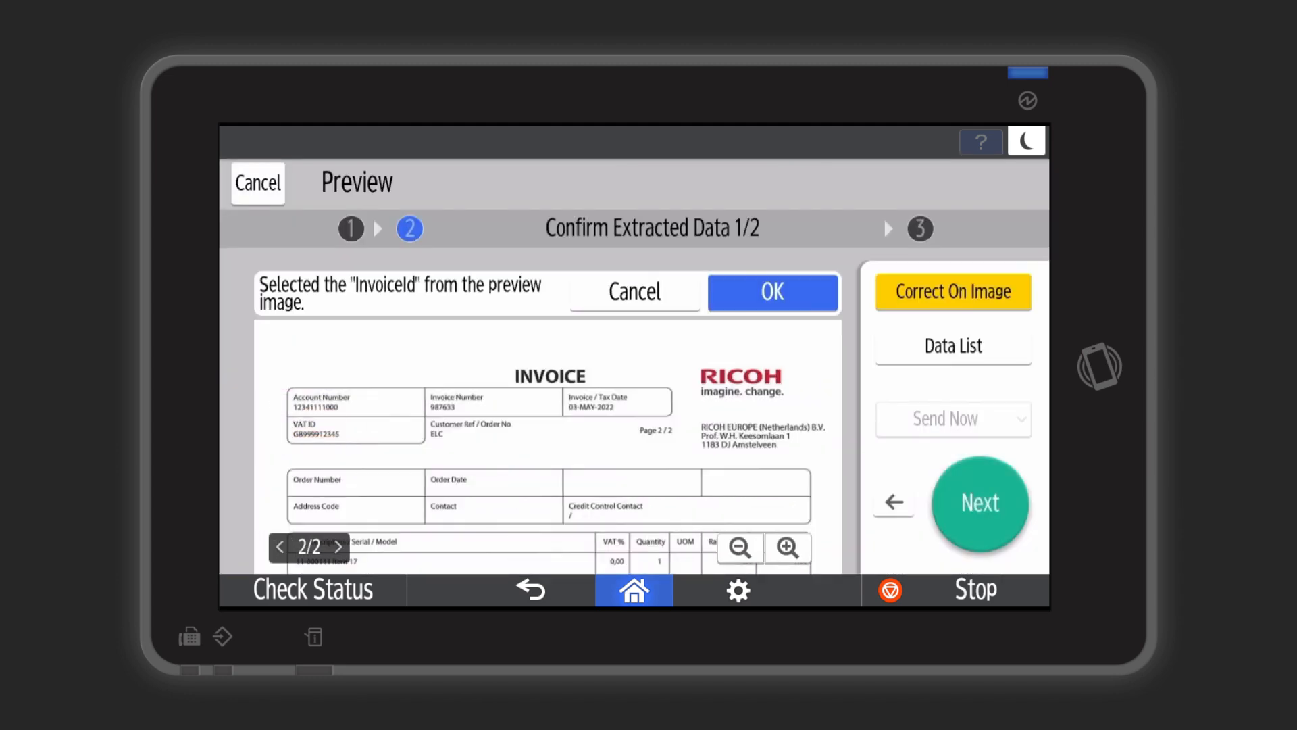
{"action": "left_click", "coordinate": [442, 406]}
{"action": "left_click", "coordinate": [773, 292]}
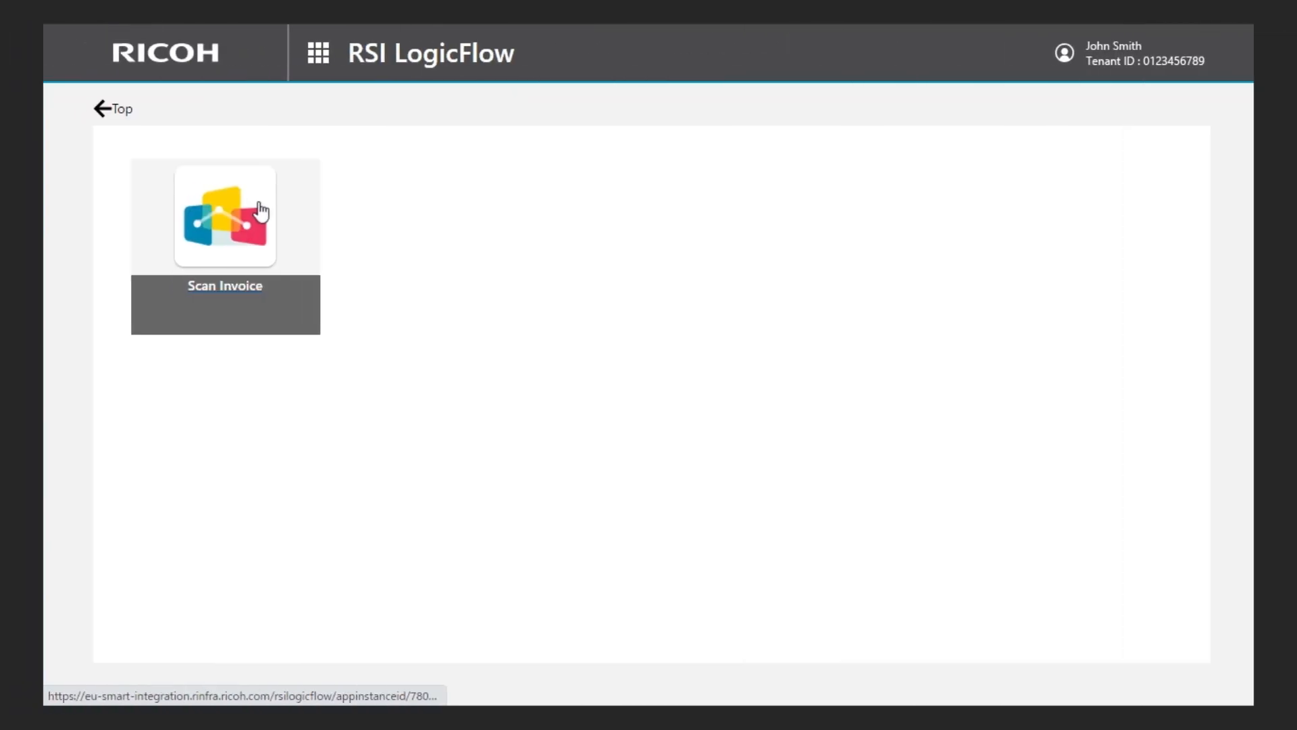
In the RSI LogicFlow web app, open Scan Invoice, add RICOH Invoice.pdf as the source and send it for immediate confirmation
{"action": "left_click", "coordinate": [259, 205]}
{"action": "left_click_drag", "start_coordinate": [1184, 378], "coordinate": [782, 254]}
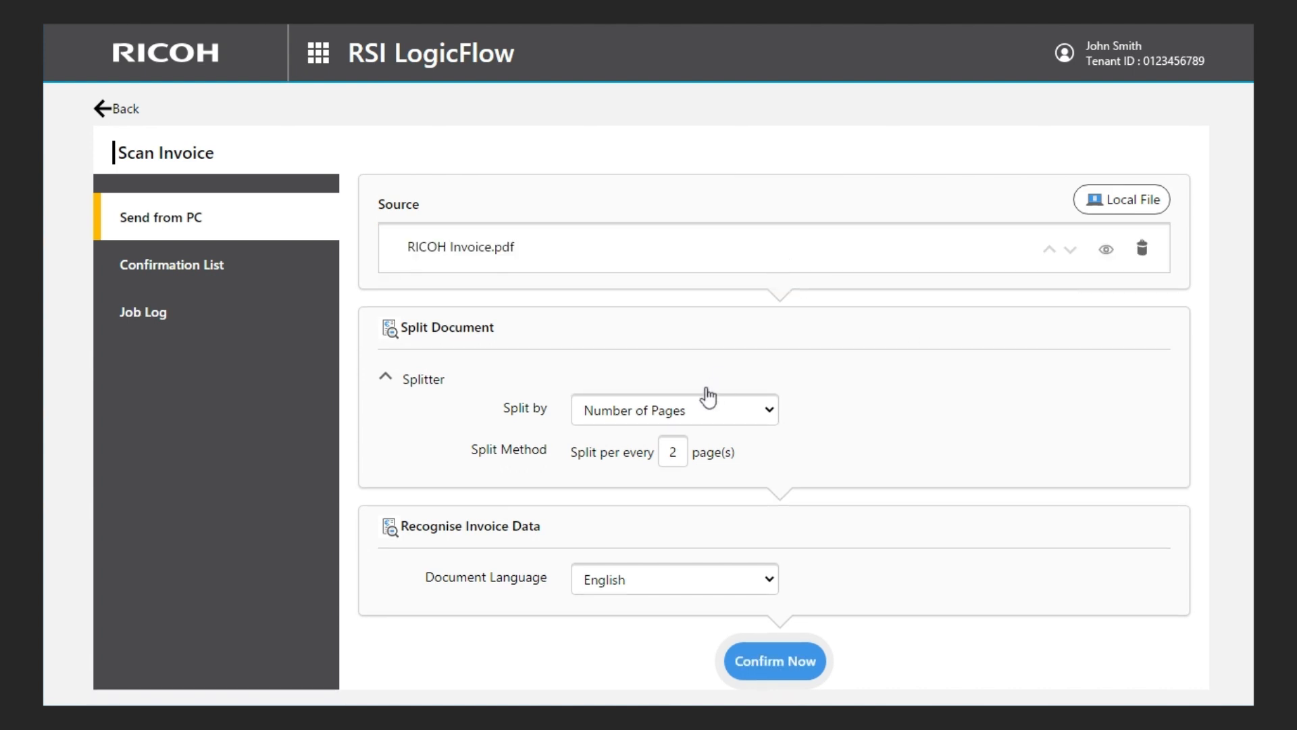
{"action": "left_click", "coordinate": [774, 666]}
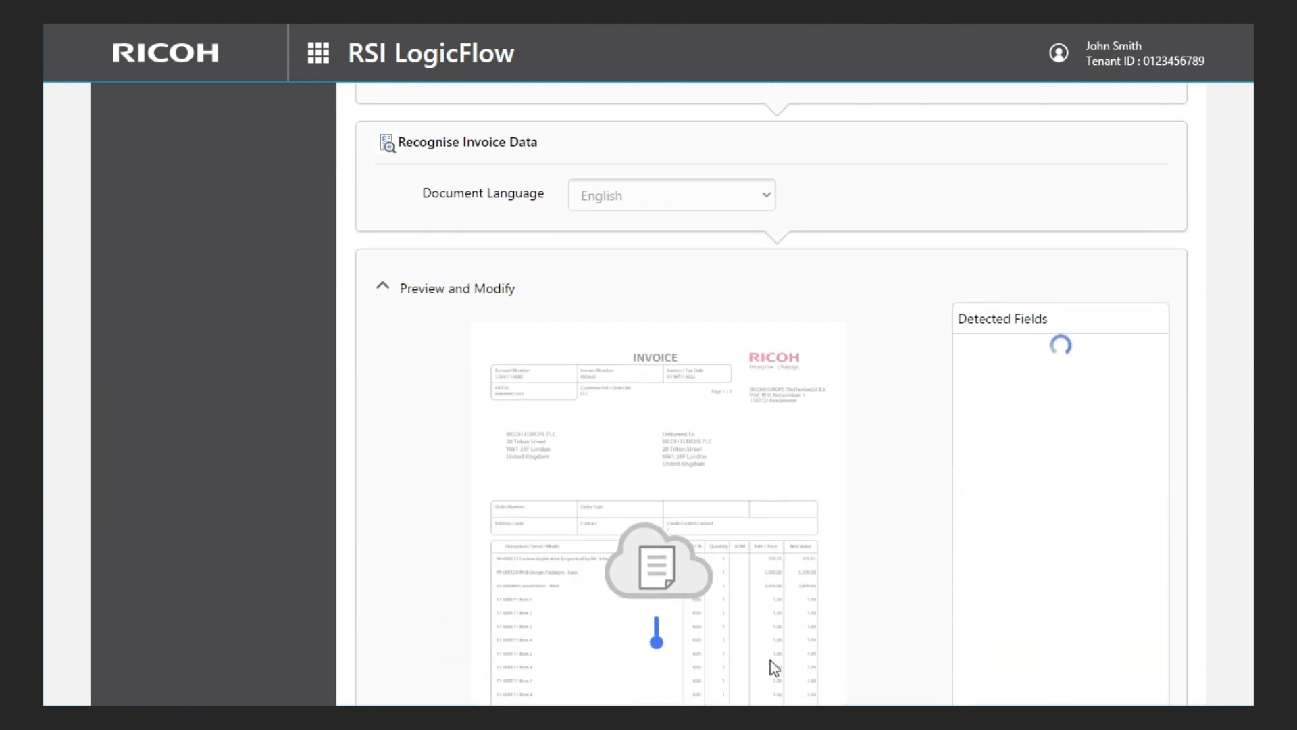